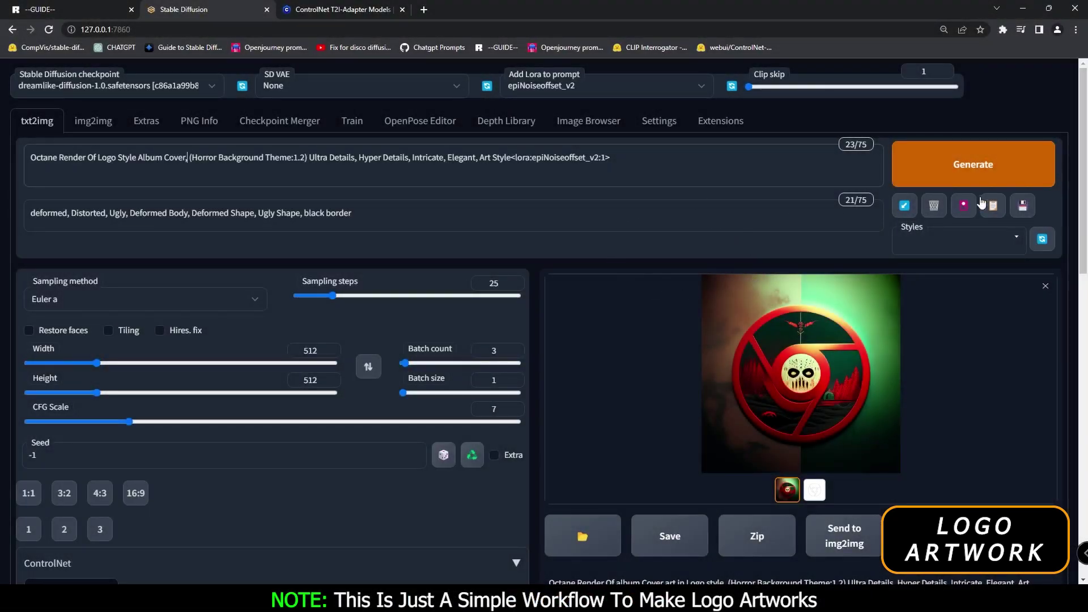
# Step: Scroll the page and briefly switch to img2img before returning to txt2img
pyautogui.moveTo(1085, 153); pyautogui.dragTo(1074, 303)
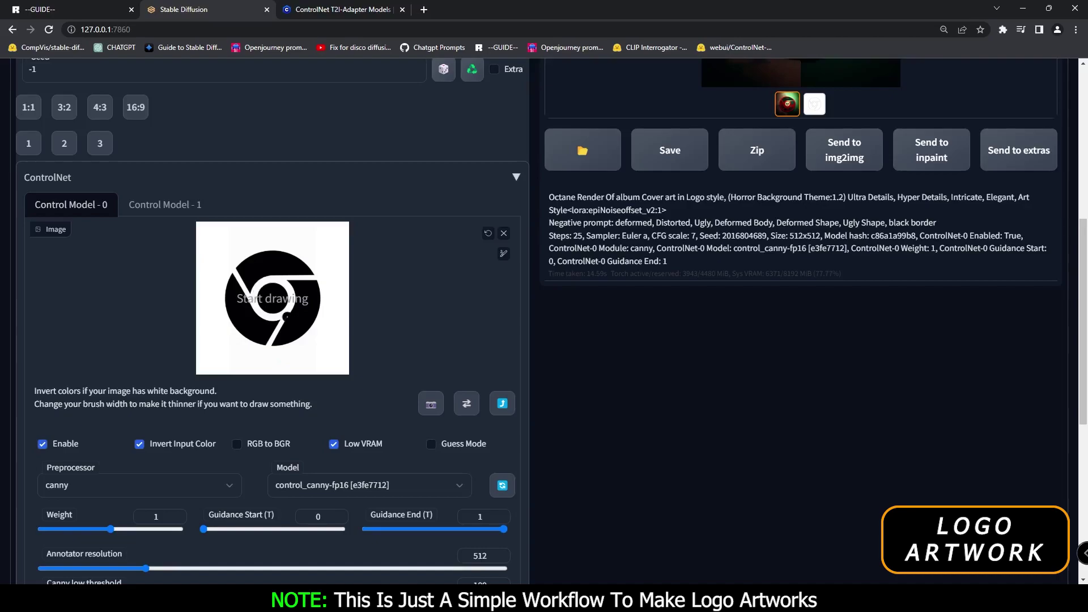
pyautogui.moveTo(1084, 308); pyautogui.dragTo(1053, 158)
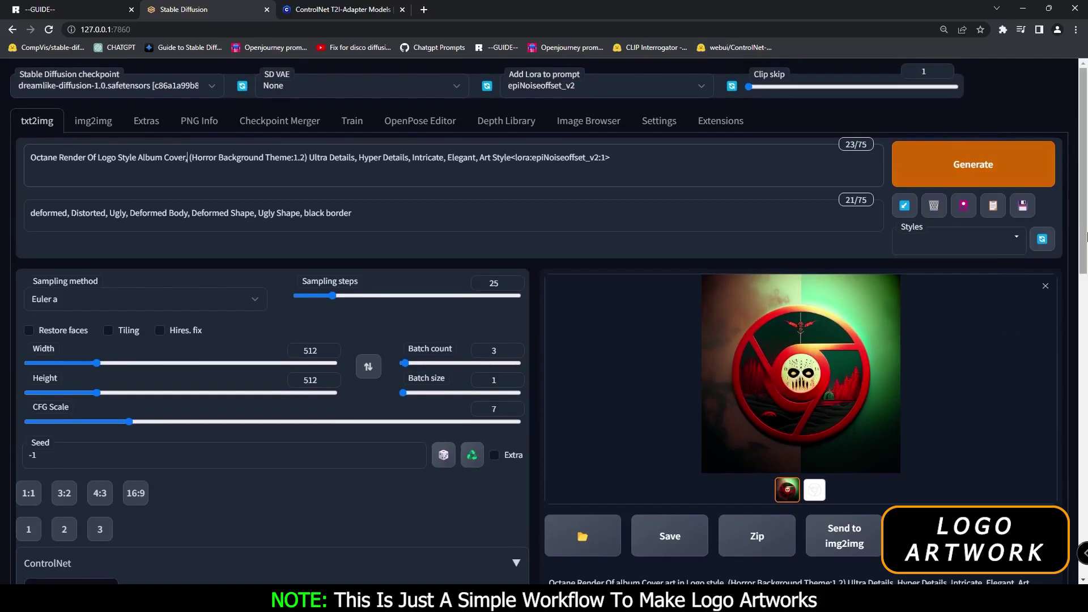
pyautogui.scroll(-8, 197, 315)
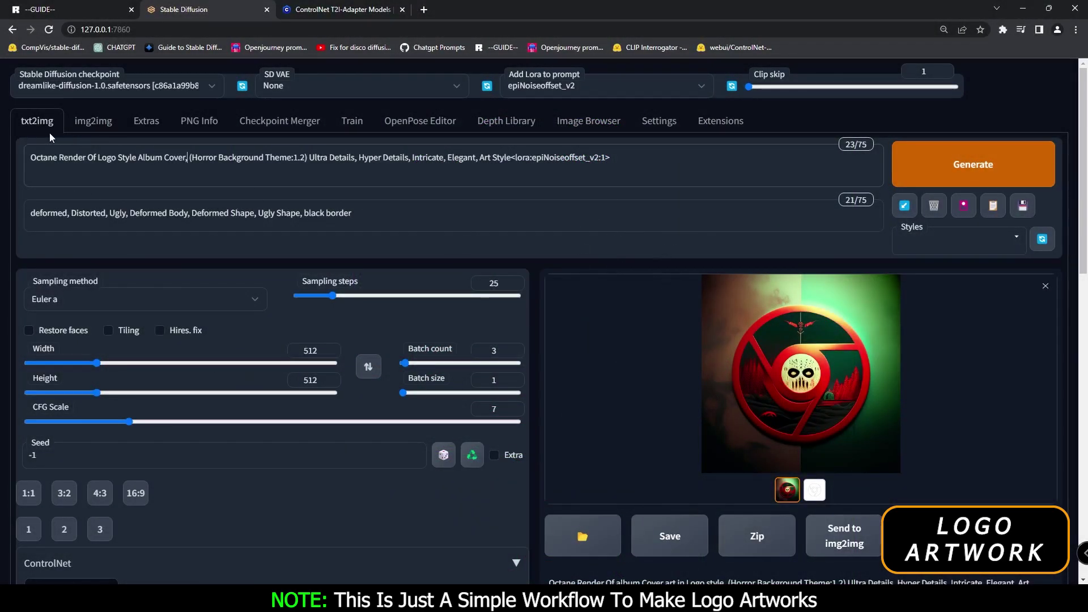
pyautogui.click(97, 127)
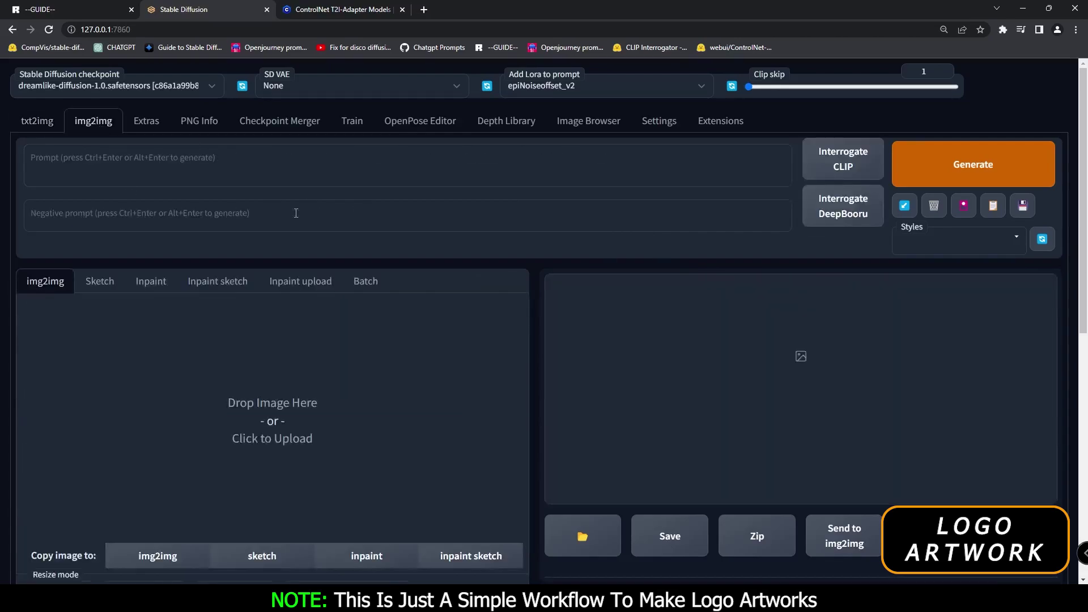
pyautogui.click(50, 126)
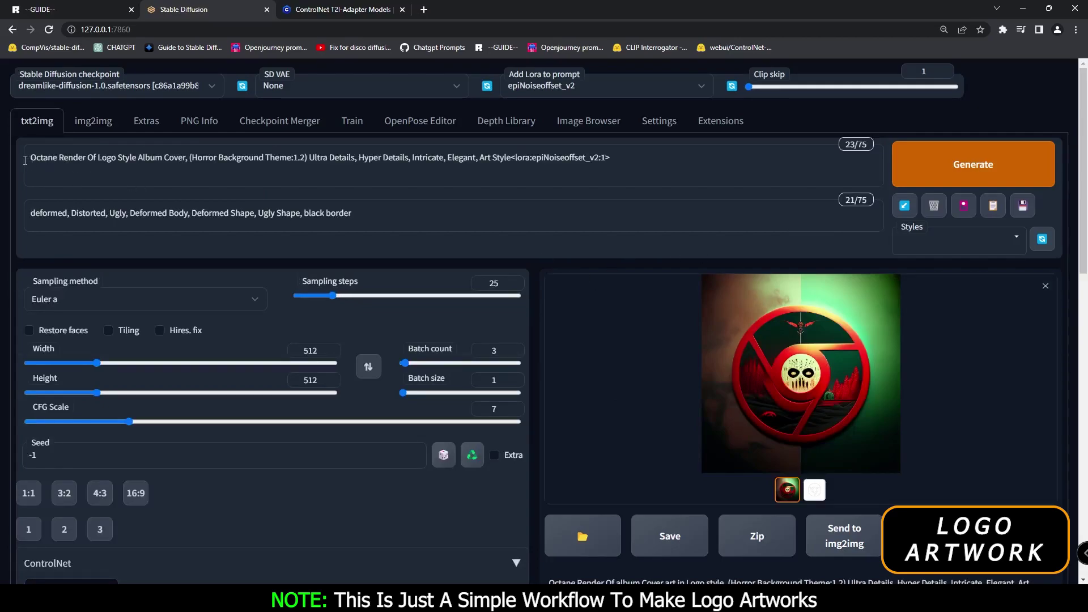
# Step: Point out the Horror Background Theme and epiNoiseoffset_v2 LoRA in the prompt, then set Batch count to 3
pyautogui.moveTo(30, 160); pyautogui.dragTo(78, 160)
pyautogui.moveTo(190, 159); pyautogui.dragTo(306, 153)
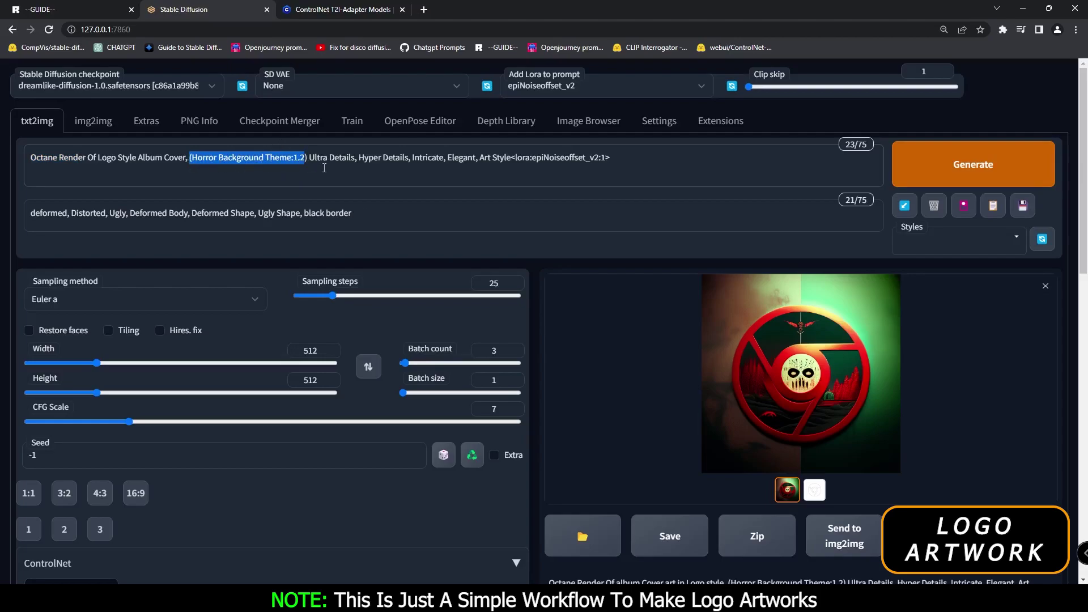
pyautogui.click(379, 159)
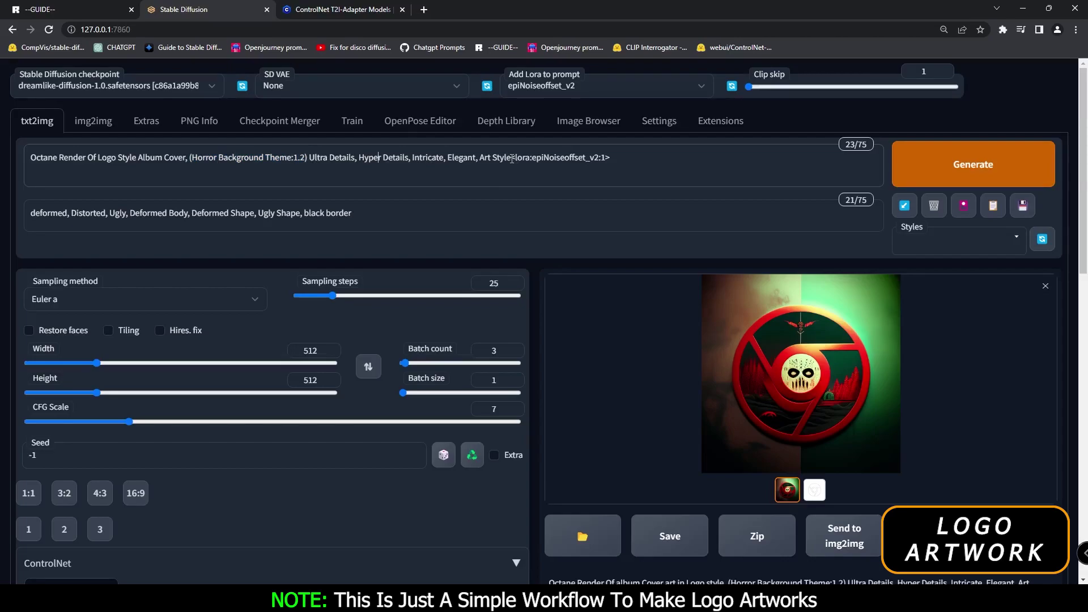
pyautogui.moveTo(511, 158); pyautogui.dragTo(611, 159)
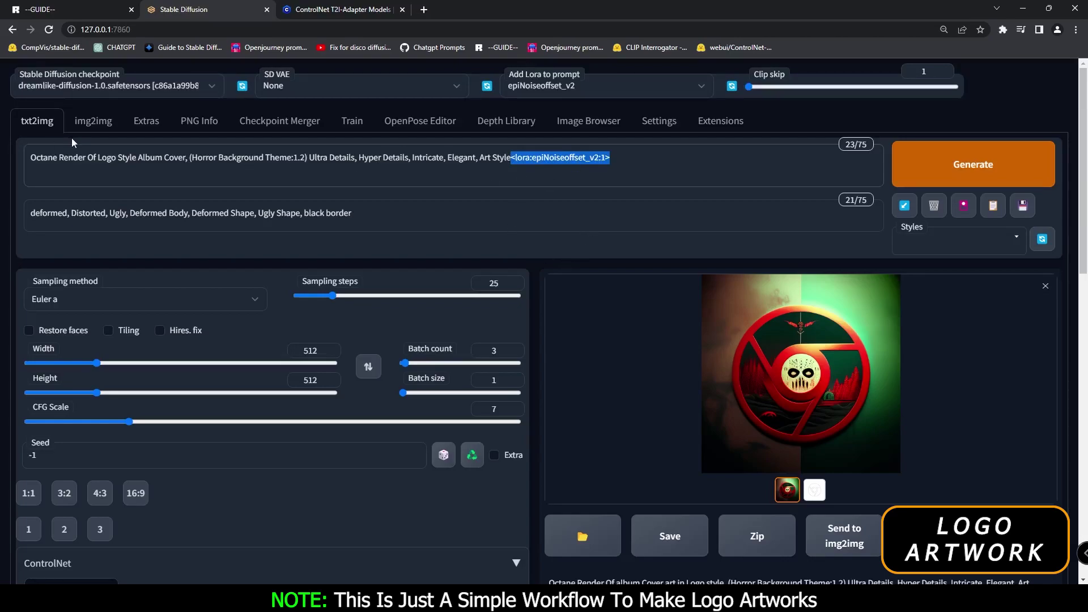
pyautogui.doubleClick(494, 351)
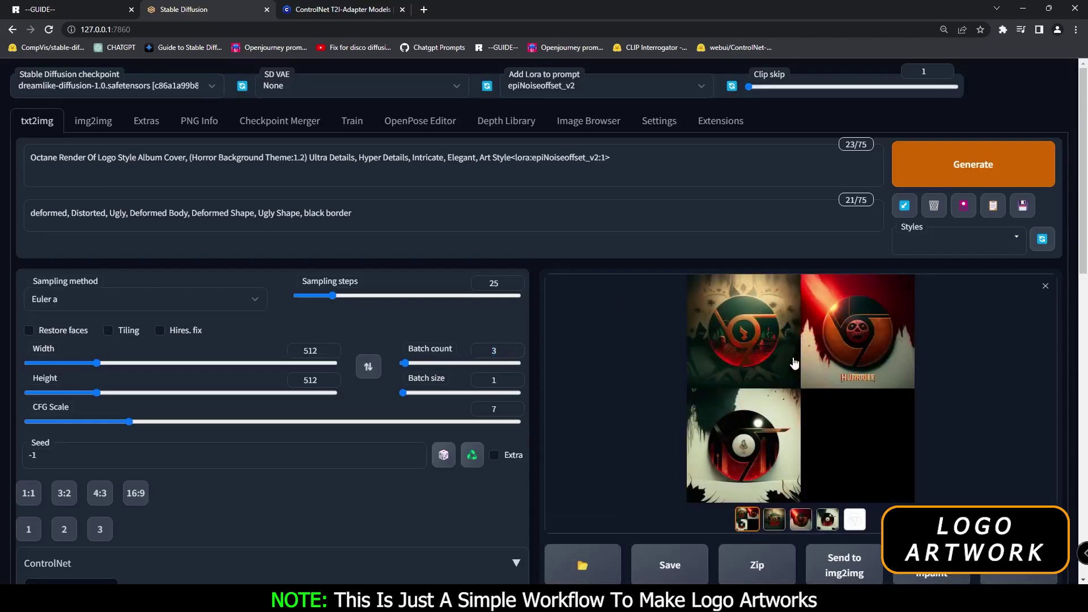
# Step: View the horror logo grid and each logo enlarged, then scroll to the ControlNet panel
pyautogui.click(793, 363)
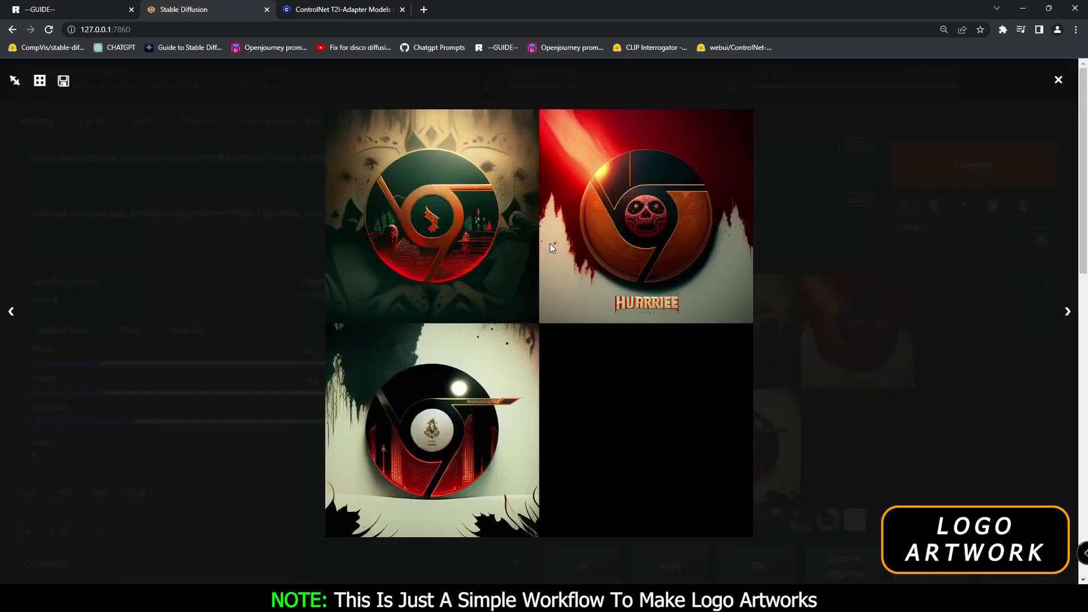
pyautogui.click(989, 384)
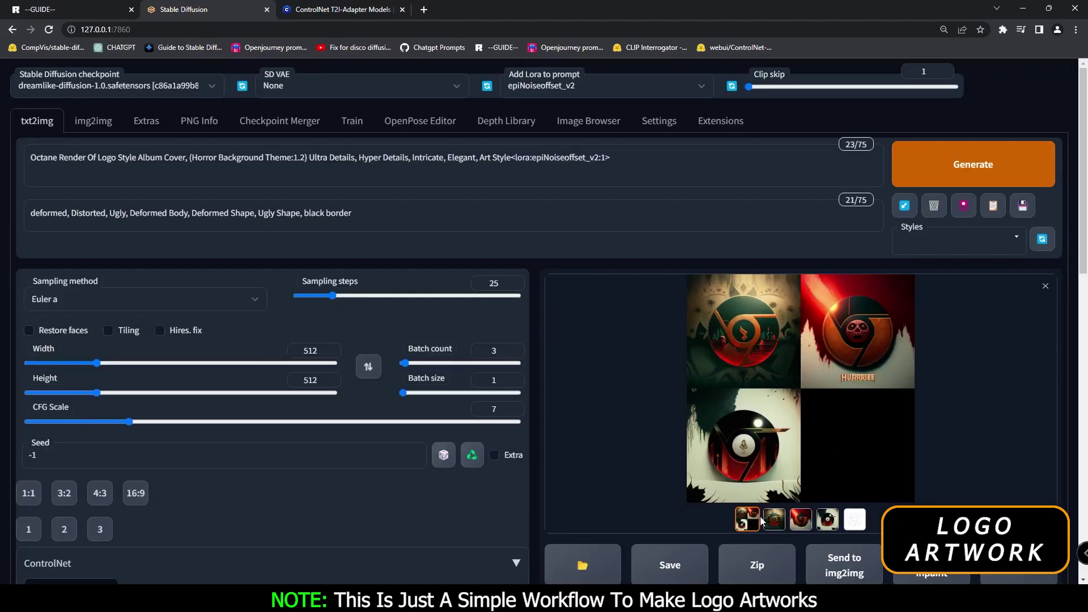
pyautogui.click(773, 519)
pyautogui.click(803, 369)
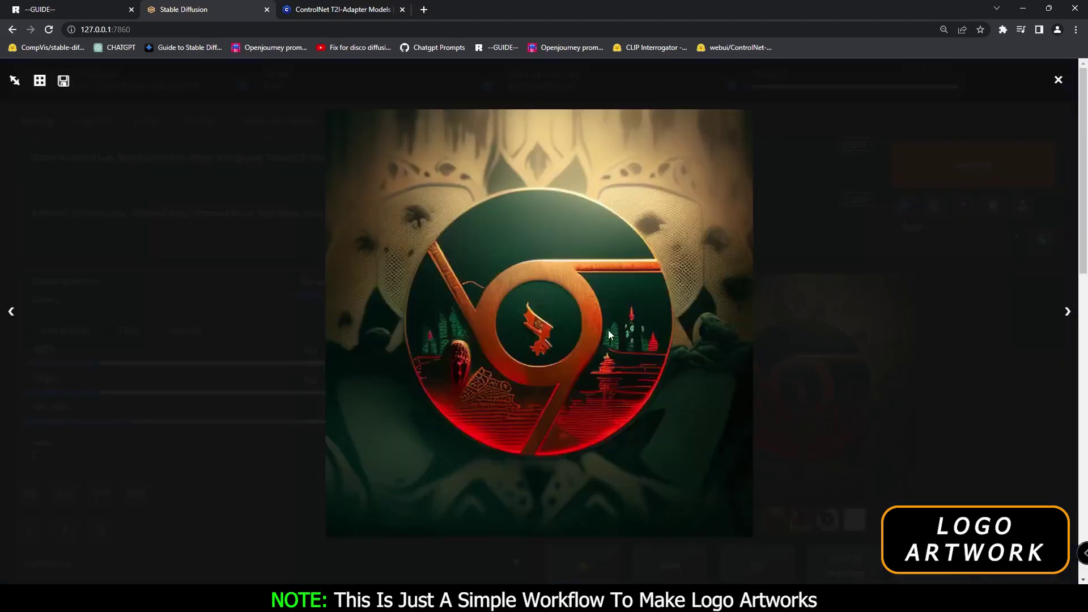
pyautogui.click(859, 360)
pyautogui.moveTo(190, 158); pyautogui.dragTo(292, 159)
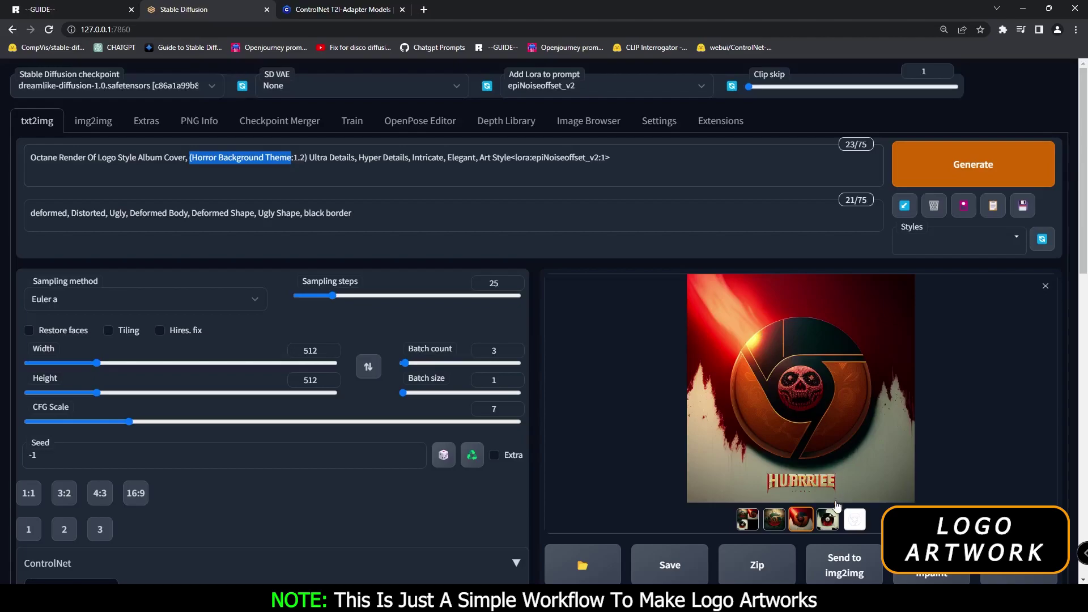
pyautogui.click(830, 521)
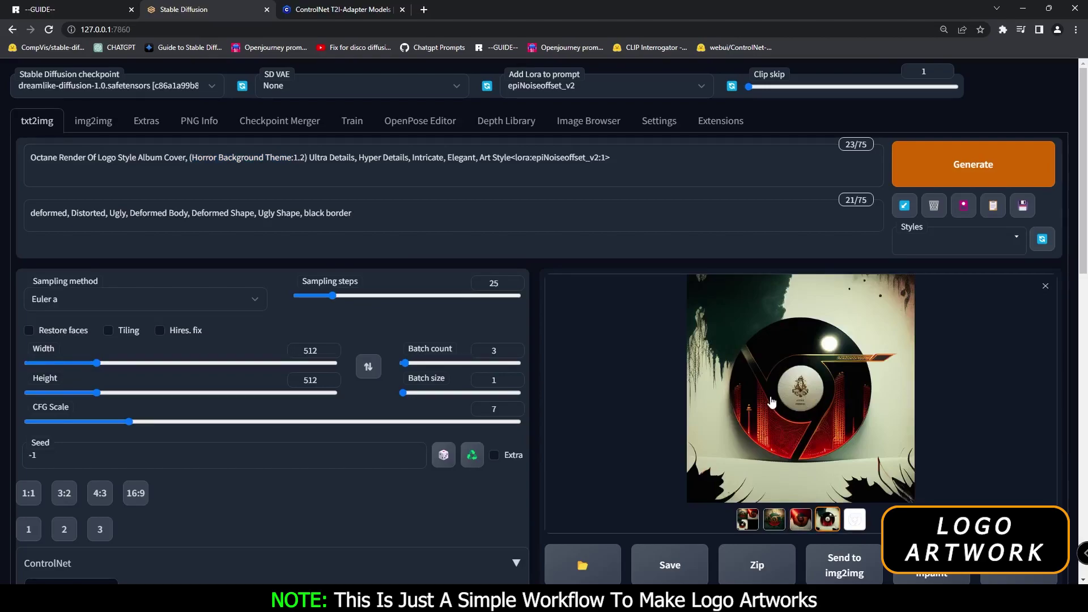
pyautogui.scroll(-10, 425, 406)
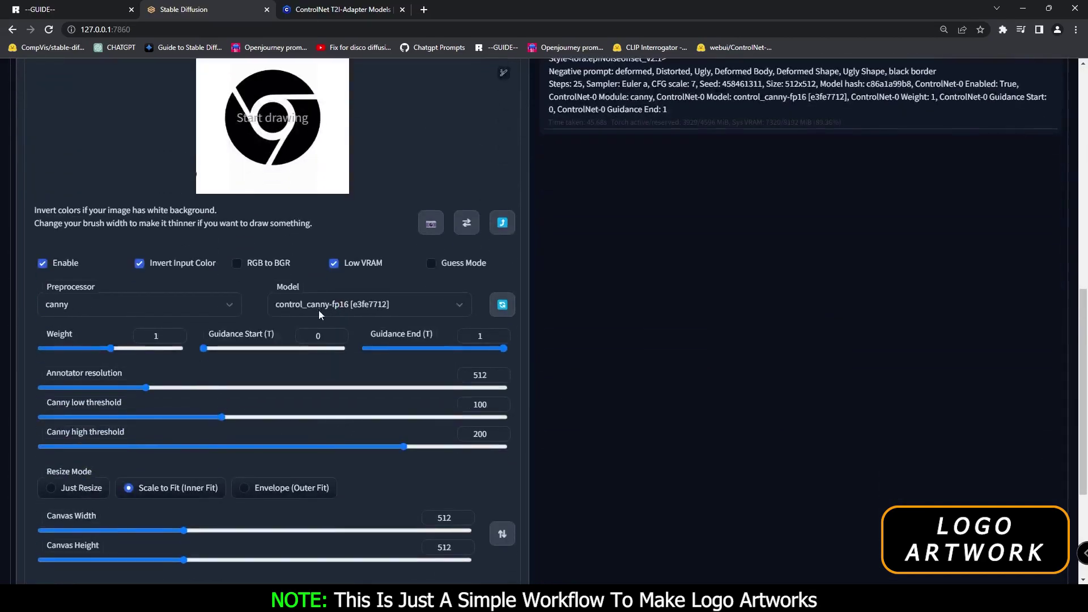
# Step: Set ControlNet preprocessor to scribble and model to control_scribble-fp16 [c508311e]
pyautogui.click(205, 310)
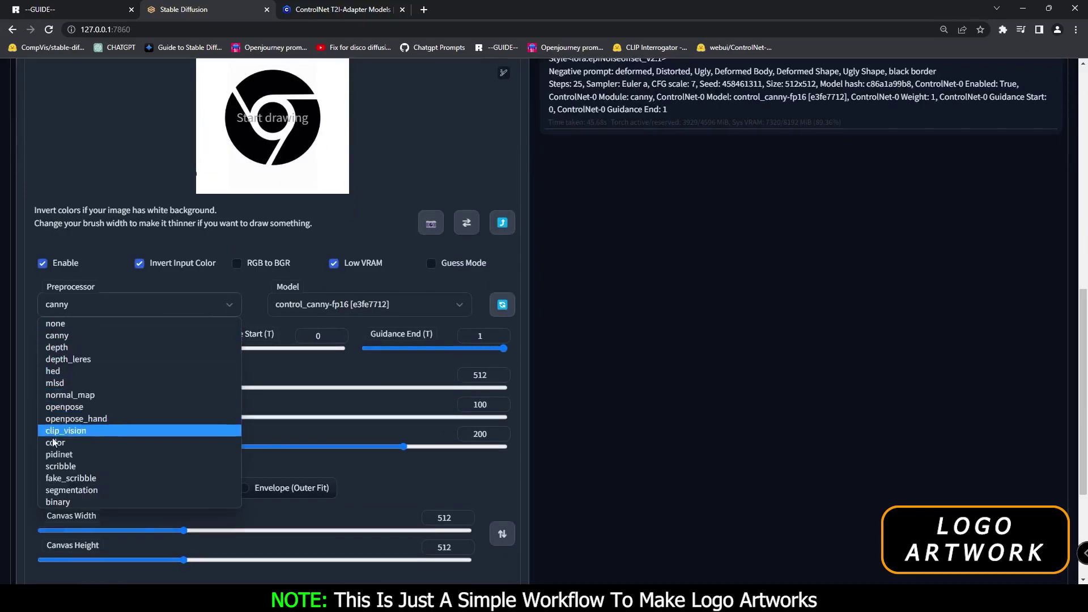
pyautogui.click(72, 467)
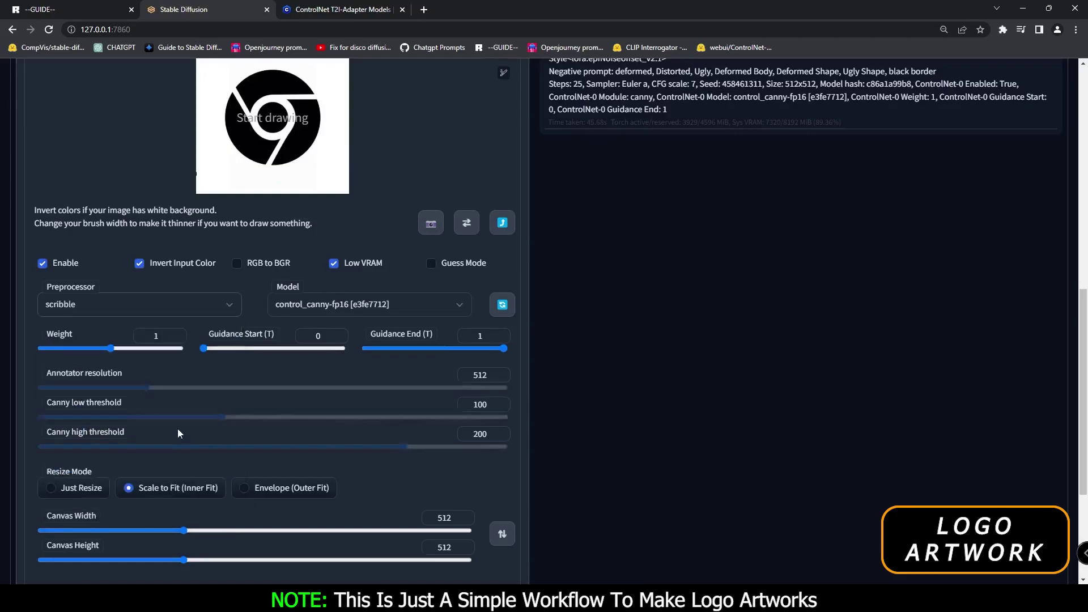
pyautogui.click(356, 303)
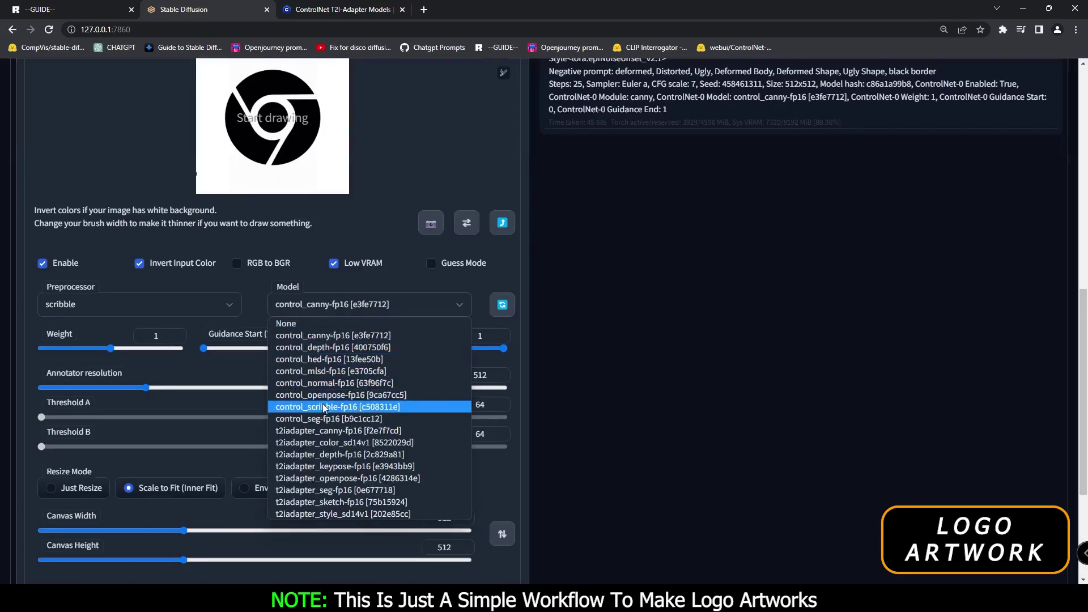
pyautogui.click(320, 407)
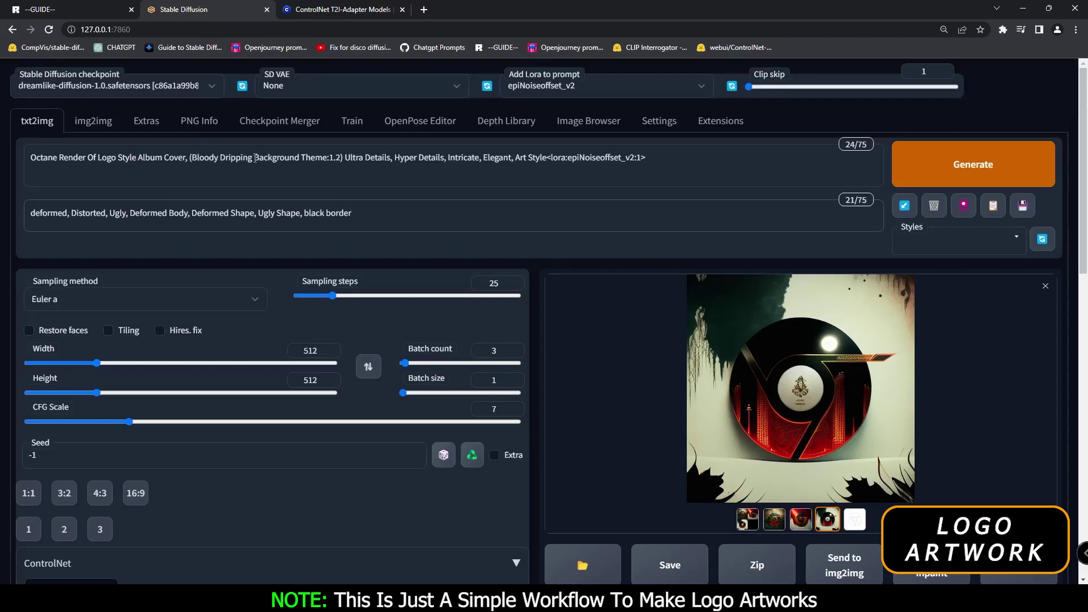
# Step: Check ControlNet, enlarge the three blood-red dripping logos, then view the Chrome logo control input
pyautogui.scroll(-10, 452, 401)
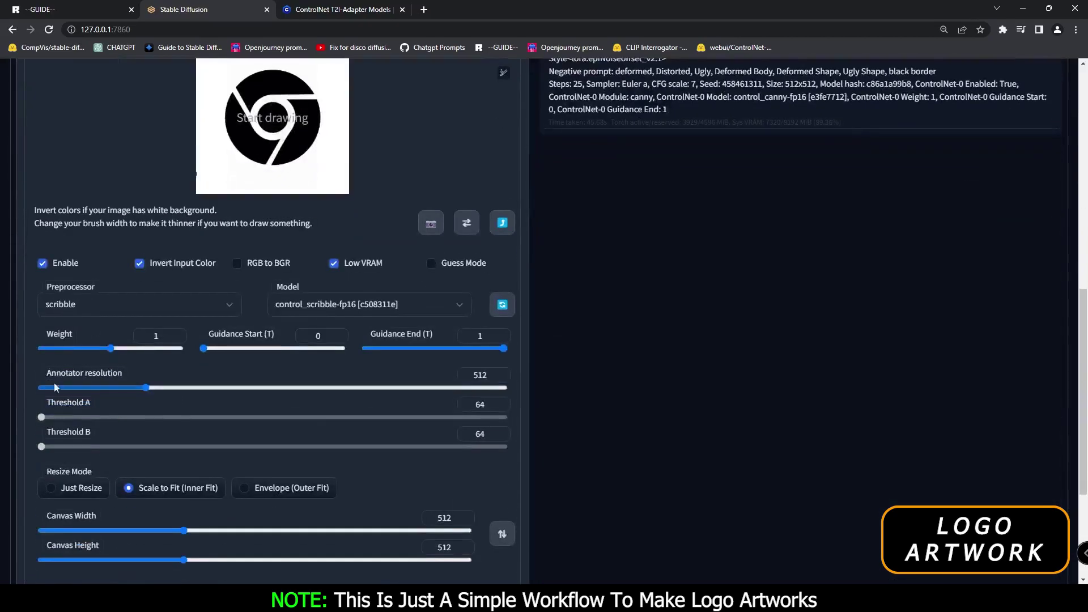
pyautogui.scroll(10, 698, 369)
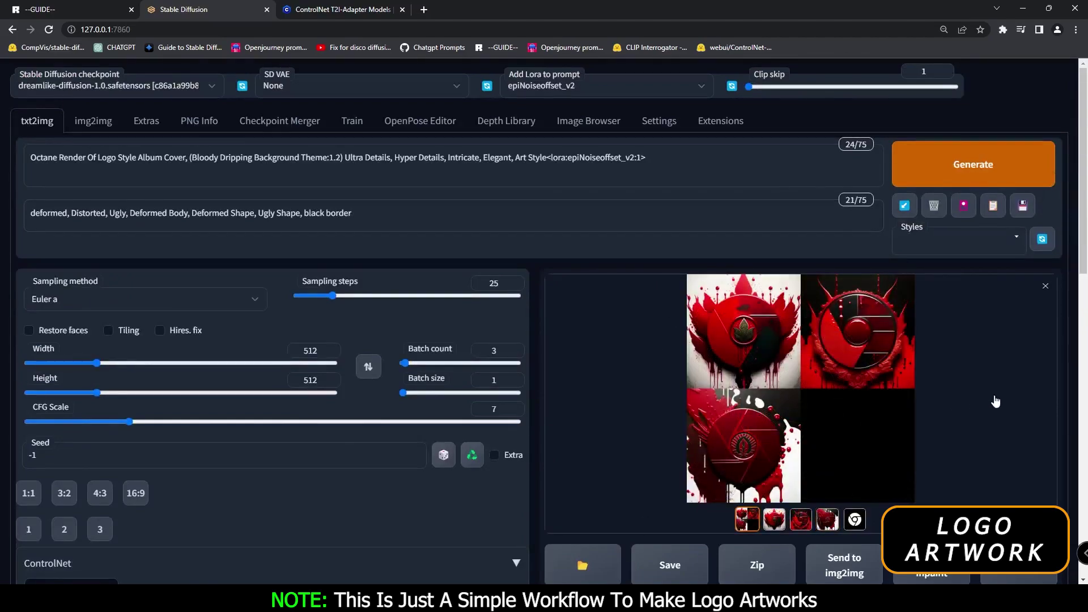
pyautogui.click(831, 366)
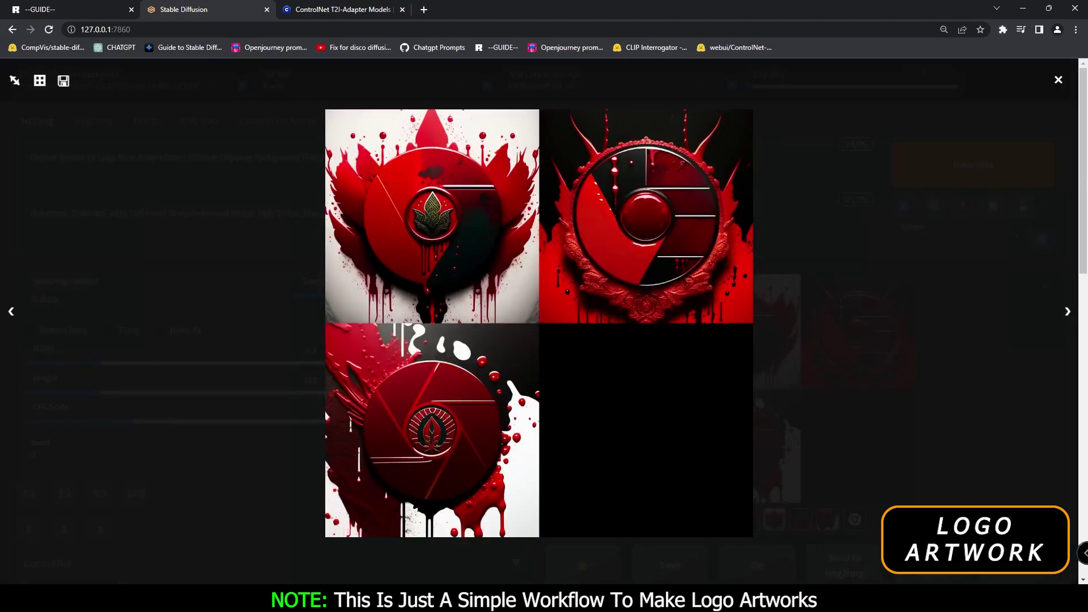
pyautogui.click(539, 293)
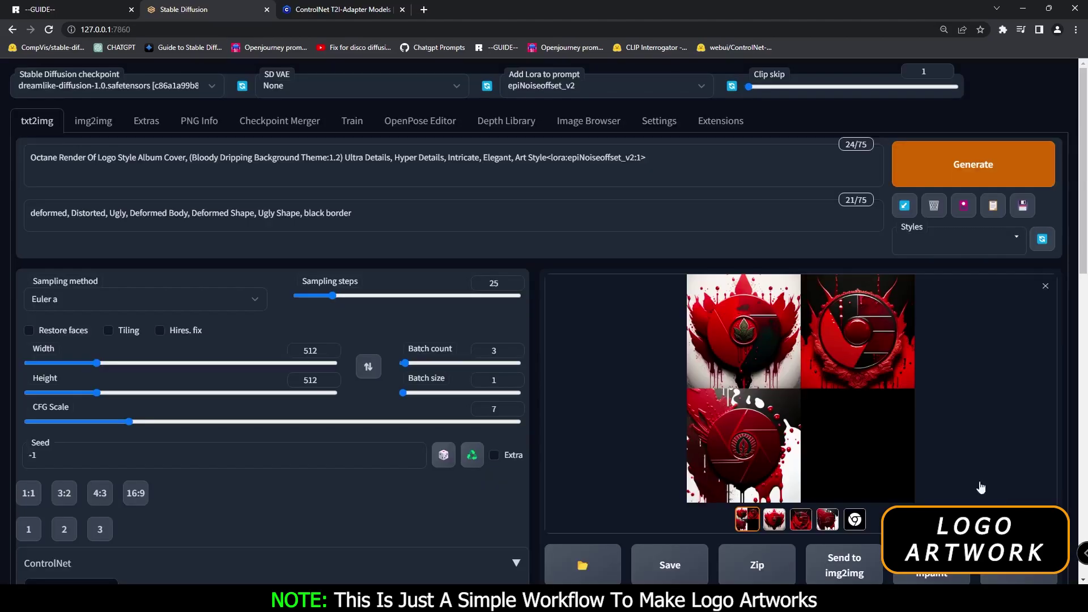
pyautogui.click(856, 521)
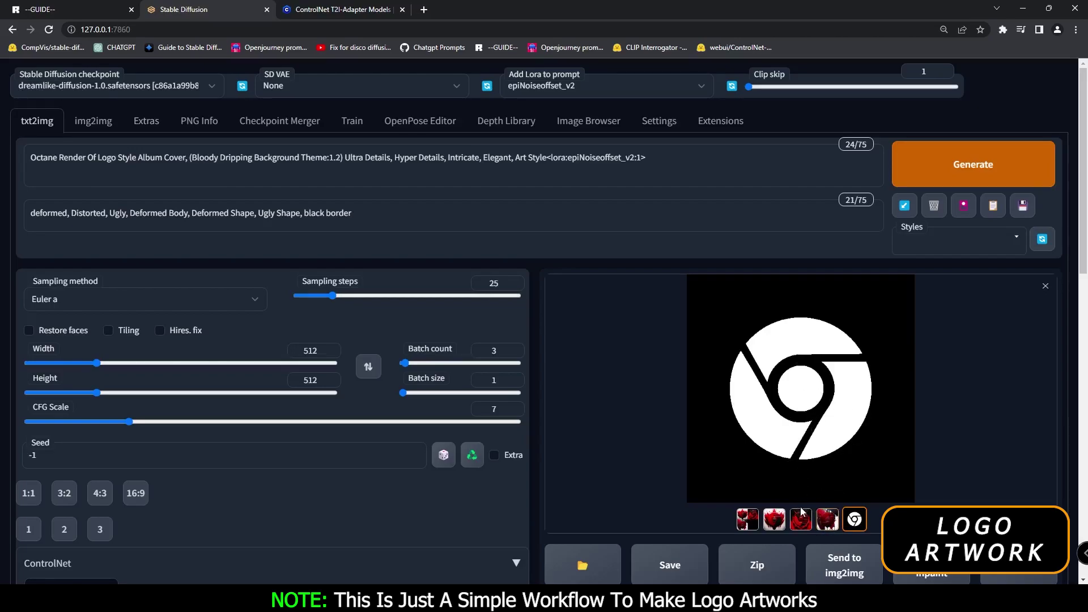
# Step: Switch the ControlNet preprocessor back to canny and check the model list
pyautogui.click(748, 518)
pyautogui.scroll(-8, 156, 485)
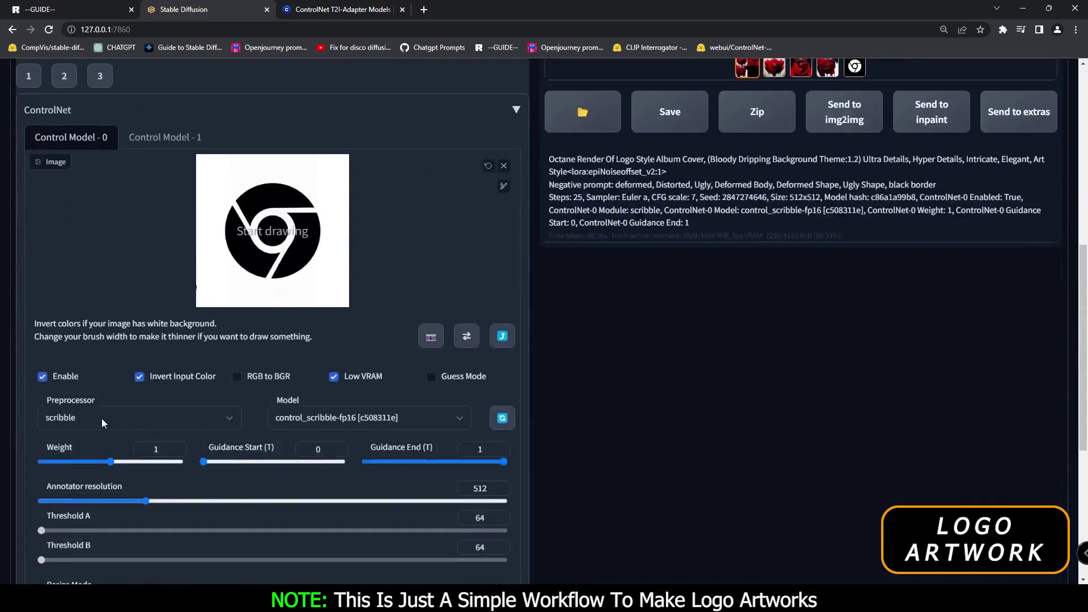
pyautogui.click(103, 424)
pyautogui.click(64, 234)
pyautogui.click(349, 419)
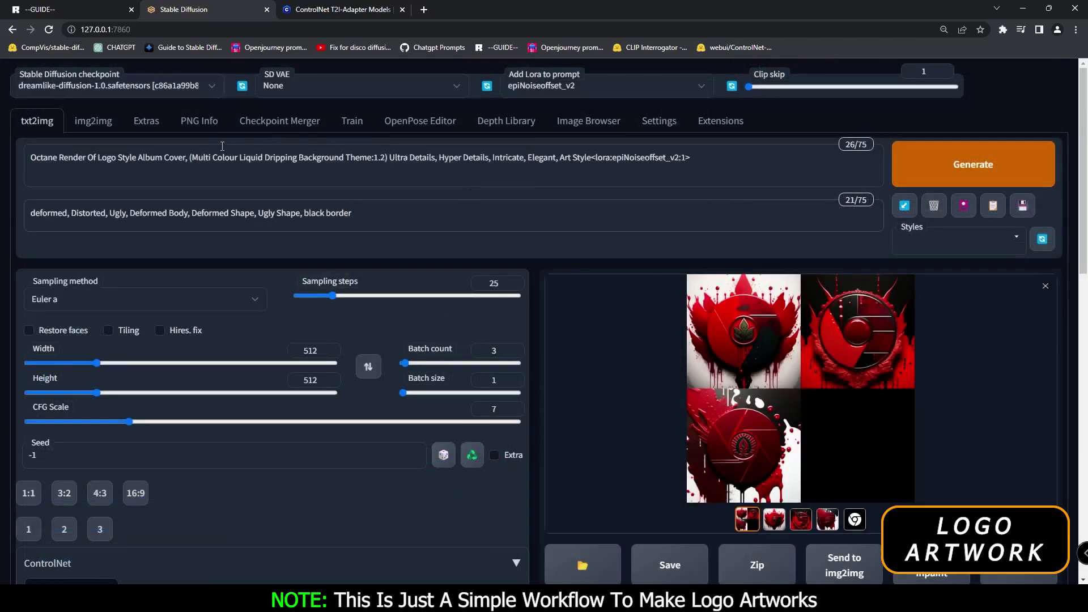
# Step: Add a comma after 'Album Cover' in the prompt and scroll back to the top
pyautogui.click(187, 158)
pyautogui.write(',')
pyautogui.scroll(-8, 561, 391)
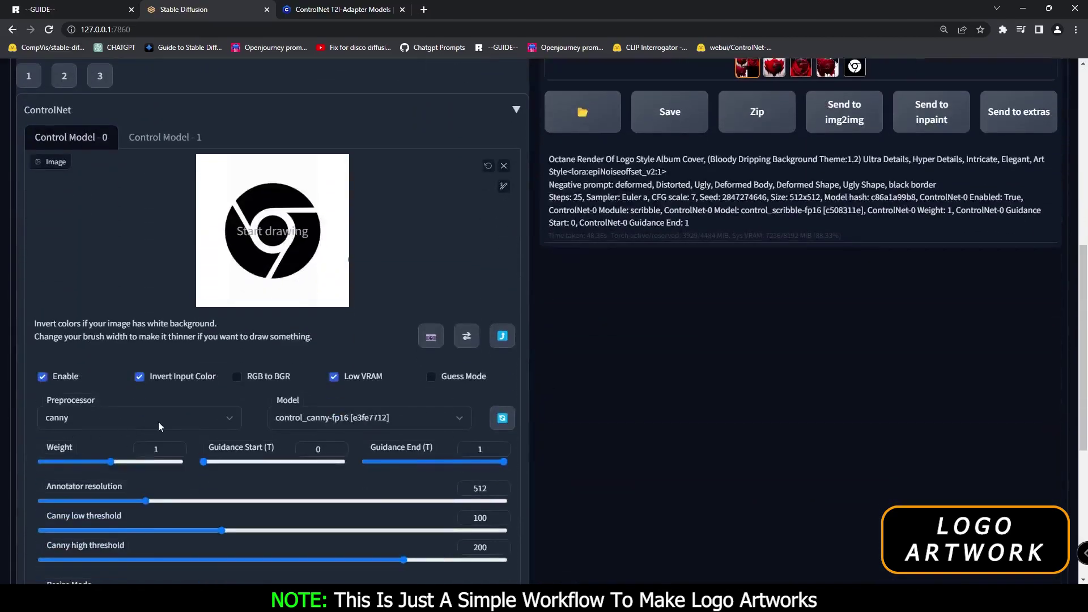
pyautogui.scroll(7, 820, 276)
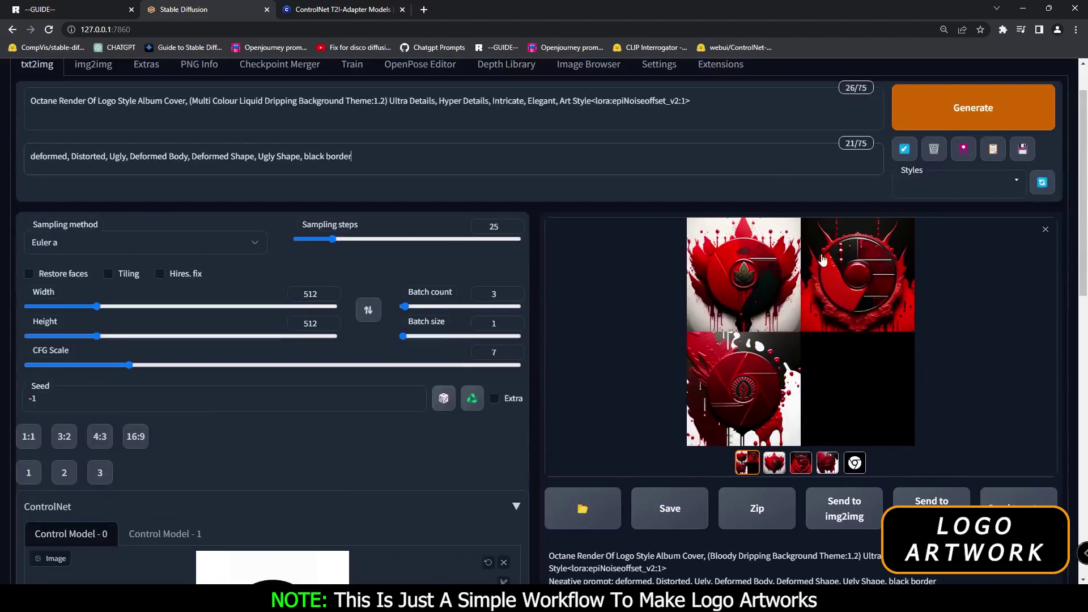
pyautogui.scroll(1, 701, 268)
pyautogui.scroll(1, 700, 268)
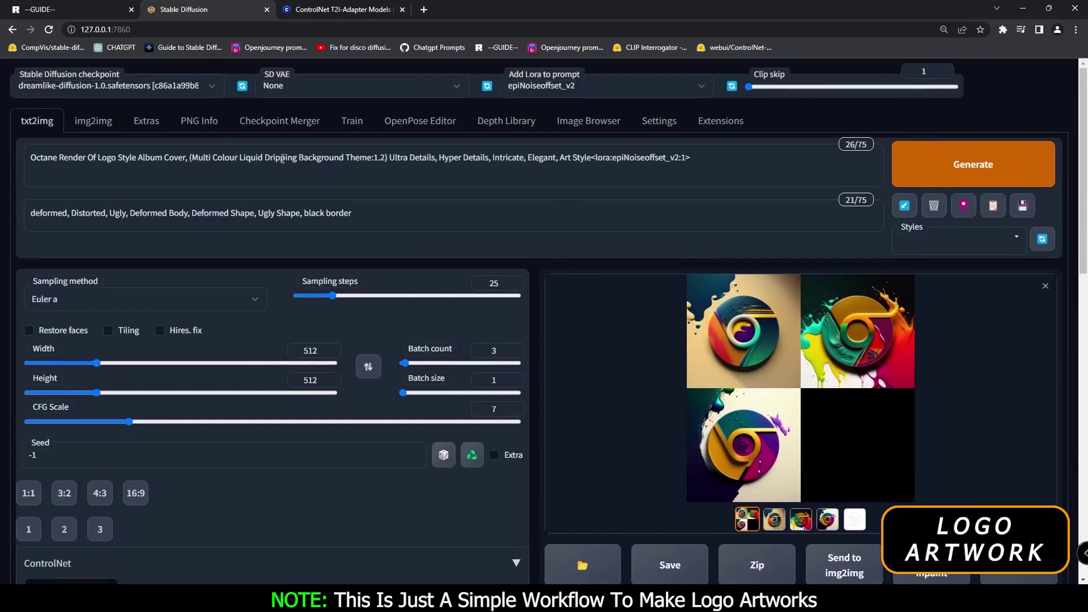
# Step: Enlarge the multicolour logo grid, then preview the canny edge map of the logo
pyautogui.click(782, 343)
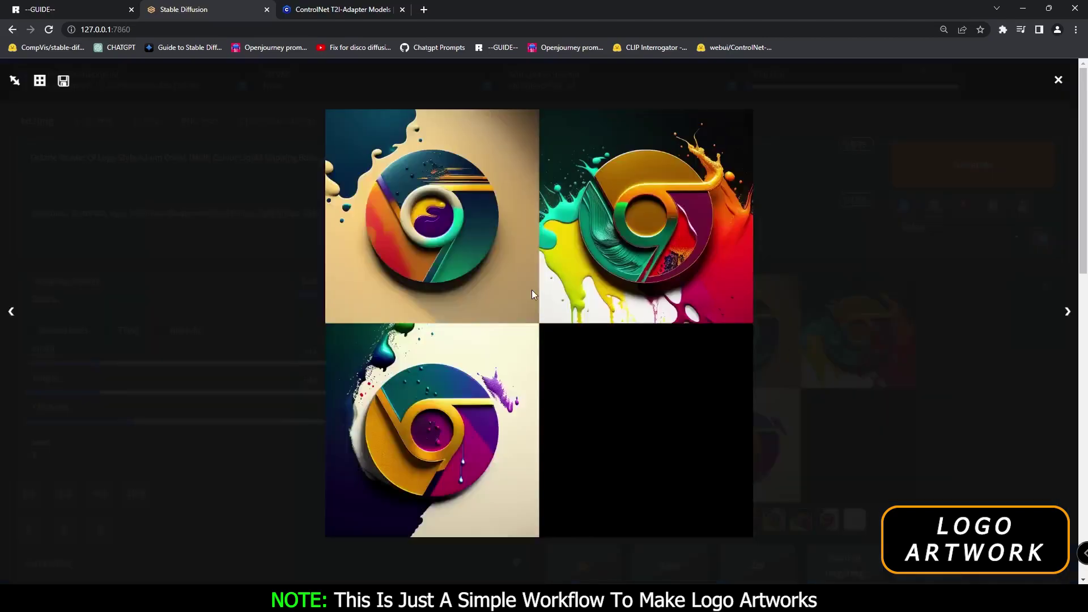
pyautogui.click(532, 290)
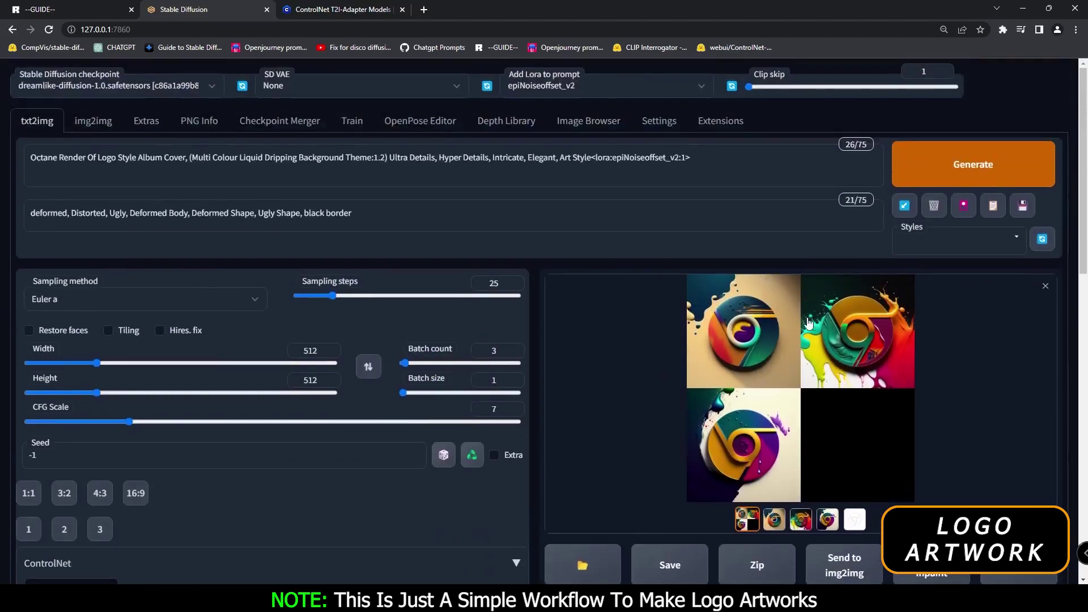
pyautogui.click(756, 342)
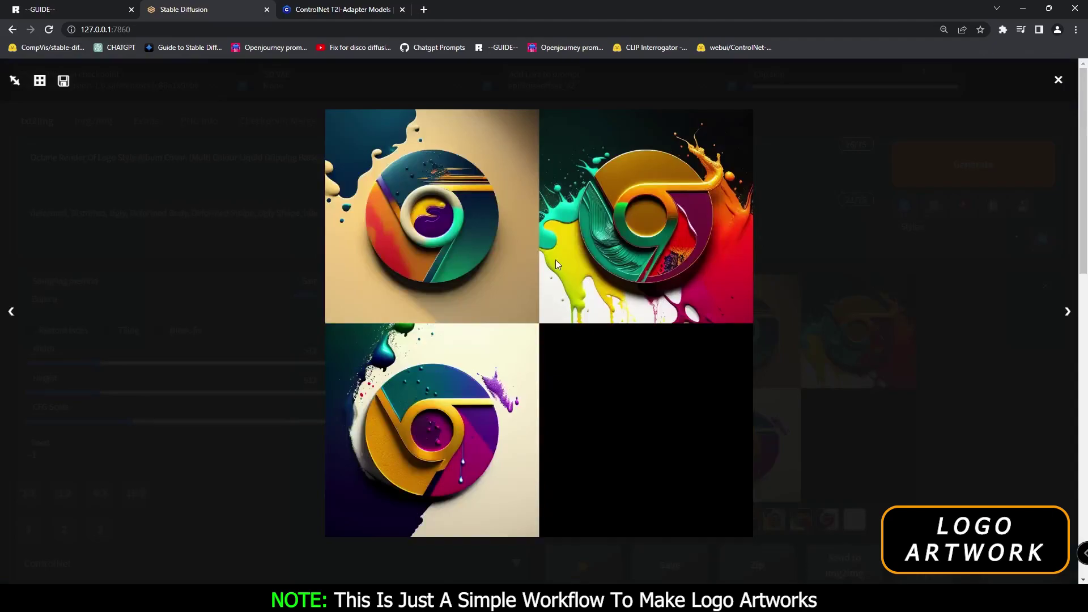
pyautogui.click(952, 422)
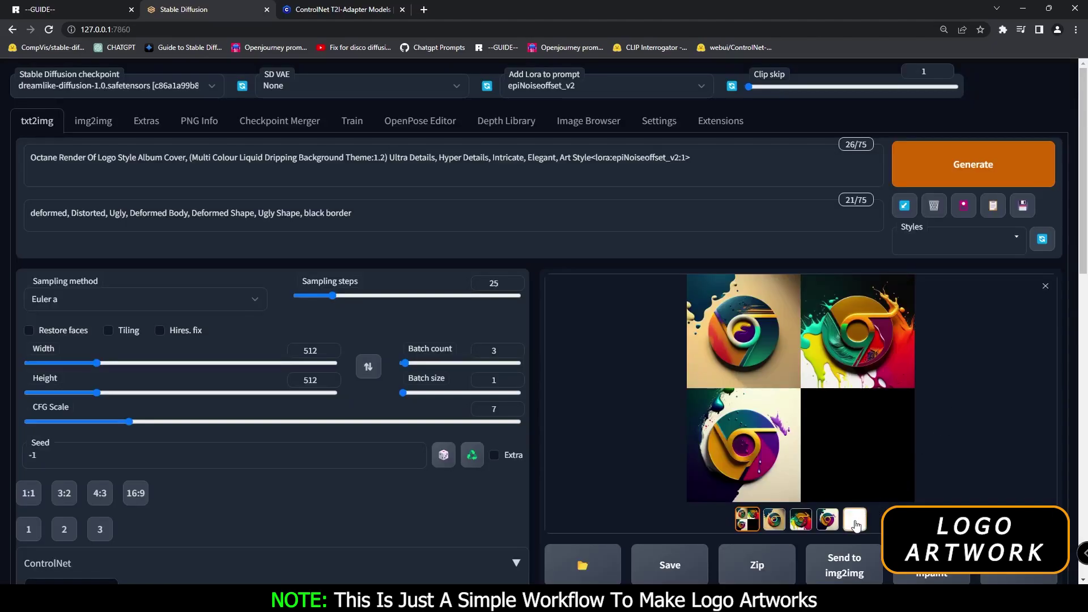
pyautogui.click(856, 525)
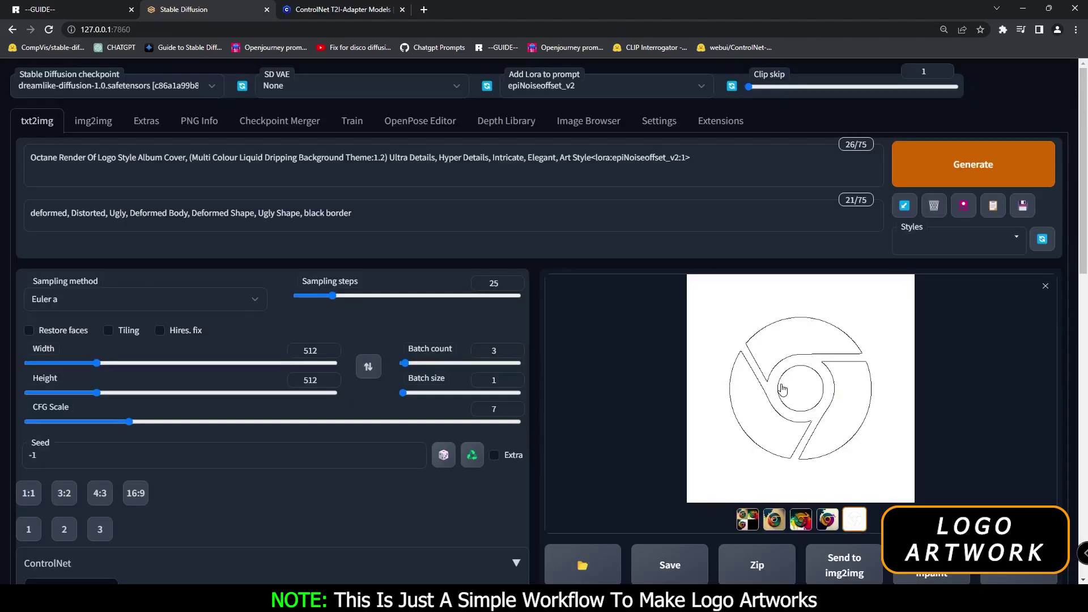
# Step: Highlight the ControlNet invert colours hint, then show the generated logo grid again
pyautogui.scroll(-8, 45, 476)
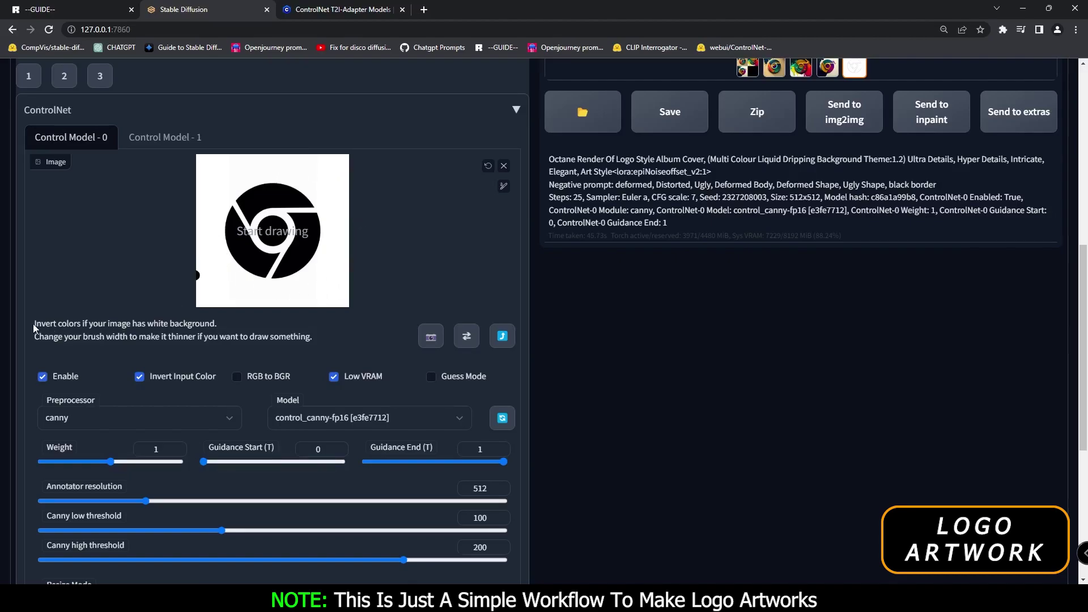
pyautogui.moveTo(34, 324); pyautogui.dragTo(224, 328)
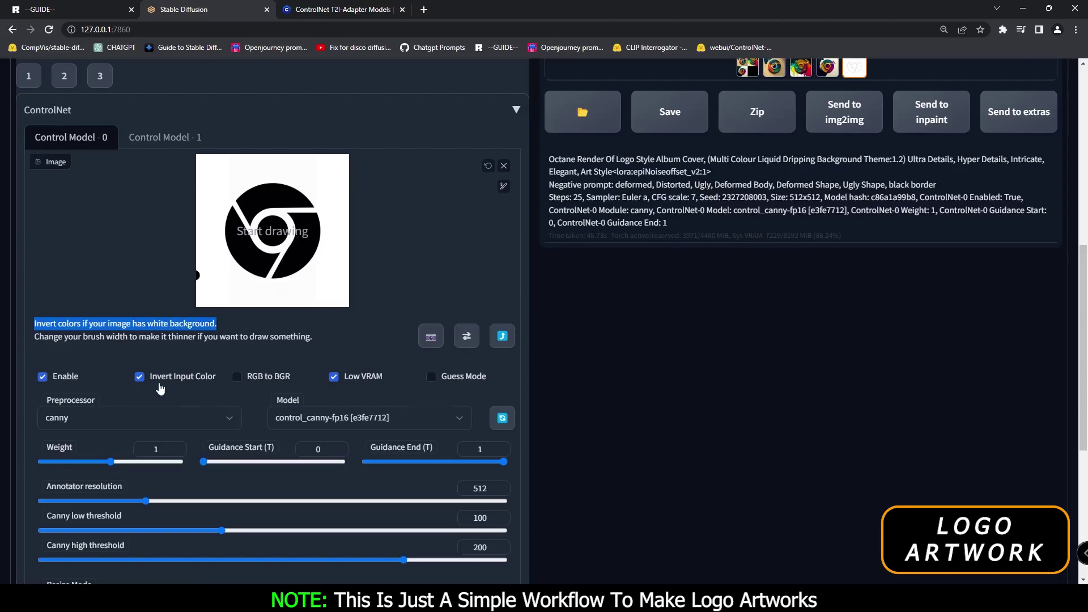
pyautogui.click(192, 383)
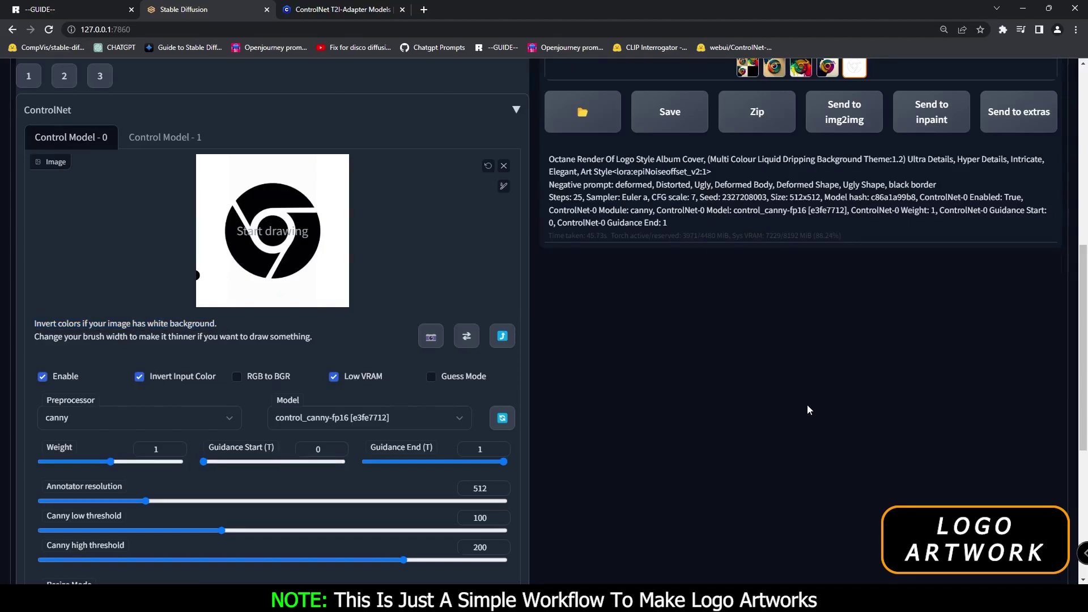
pyautogui.scroll(8, 809, 486)
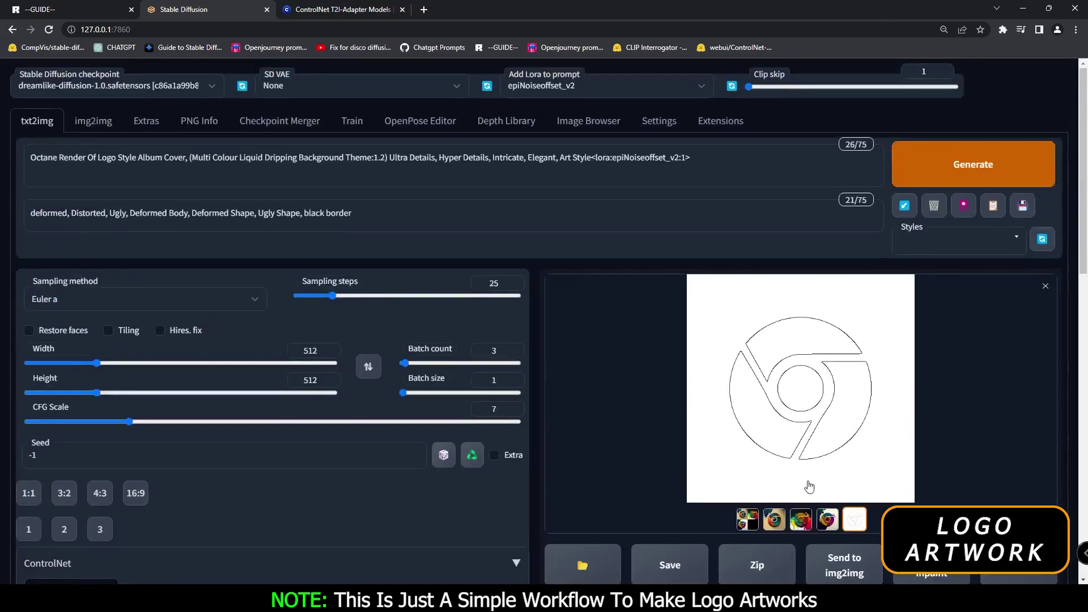
pyautogui.click(747, 519)
# Step: View the multicolour logo grid full screen, then close the viewer
pyautogui.click(760, 497)
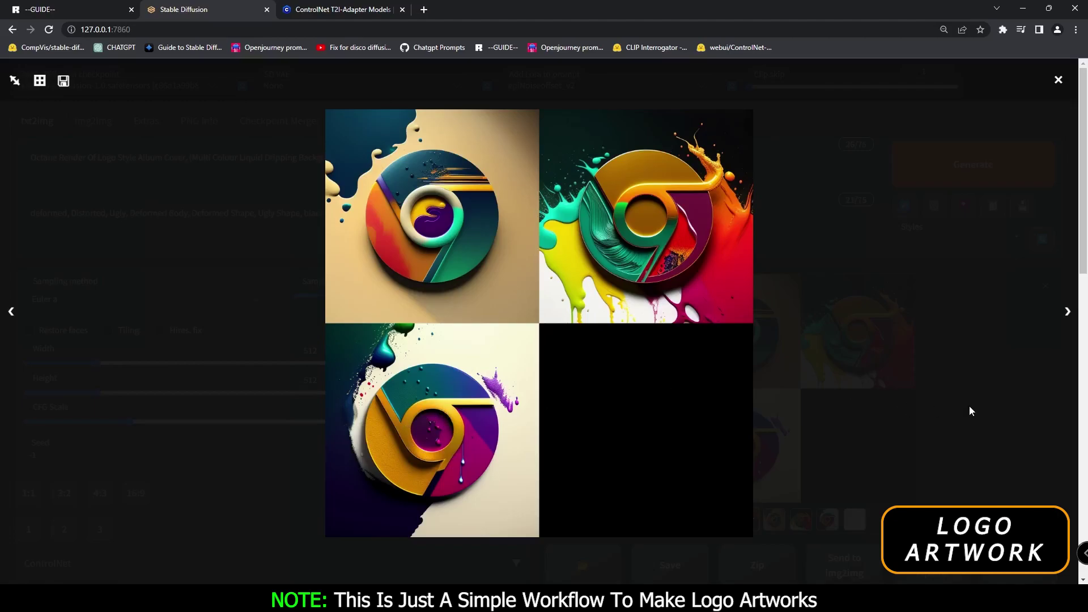
pyautogui.click(930, 408)
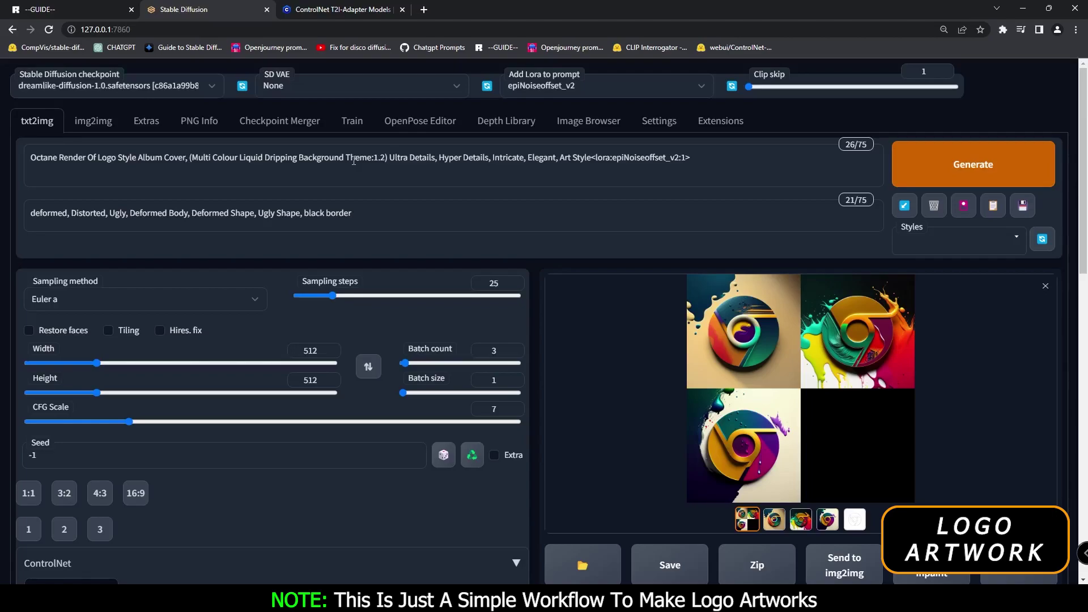
# Step: Send the logo grid and prompts to img2img, then remove the grid from the input image
pyautogui.click(100, 129)
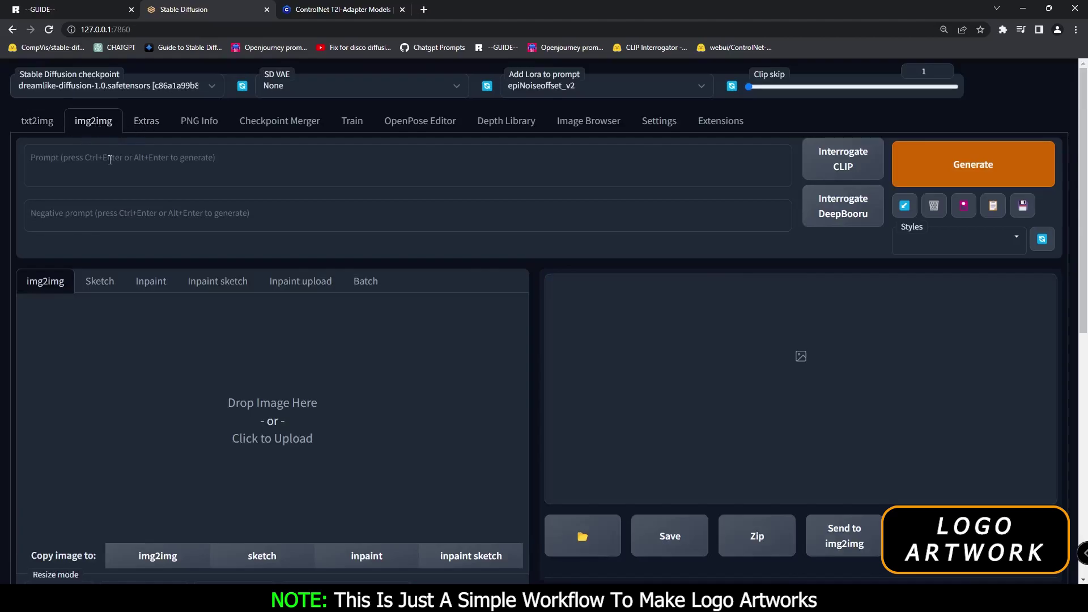
pyautogui.click(38, 121)
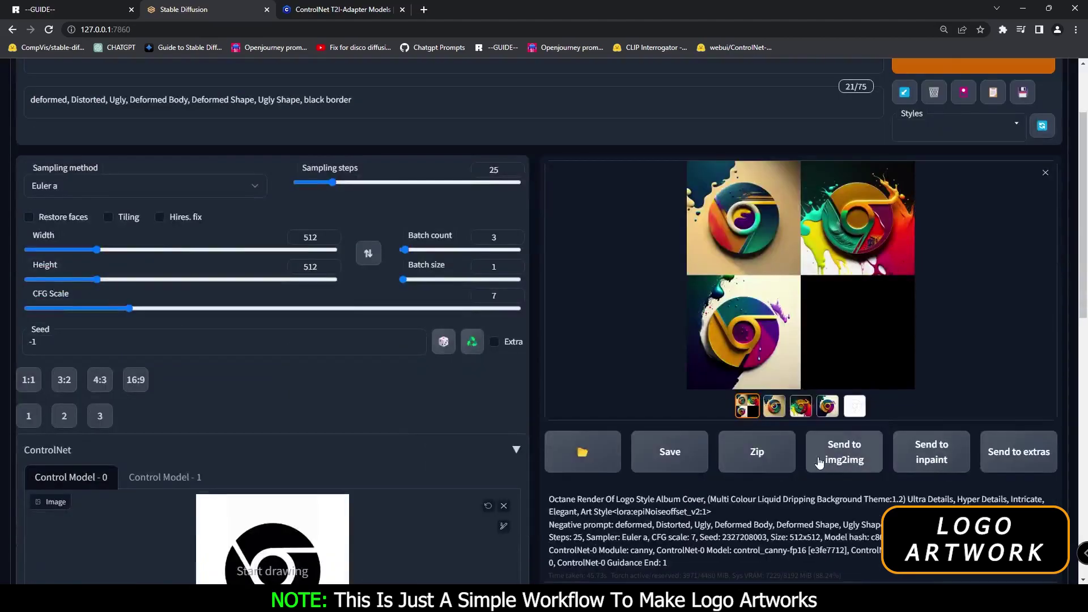
pyautogui.click(849, 460)
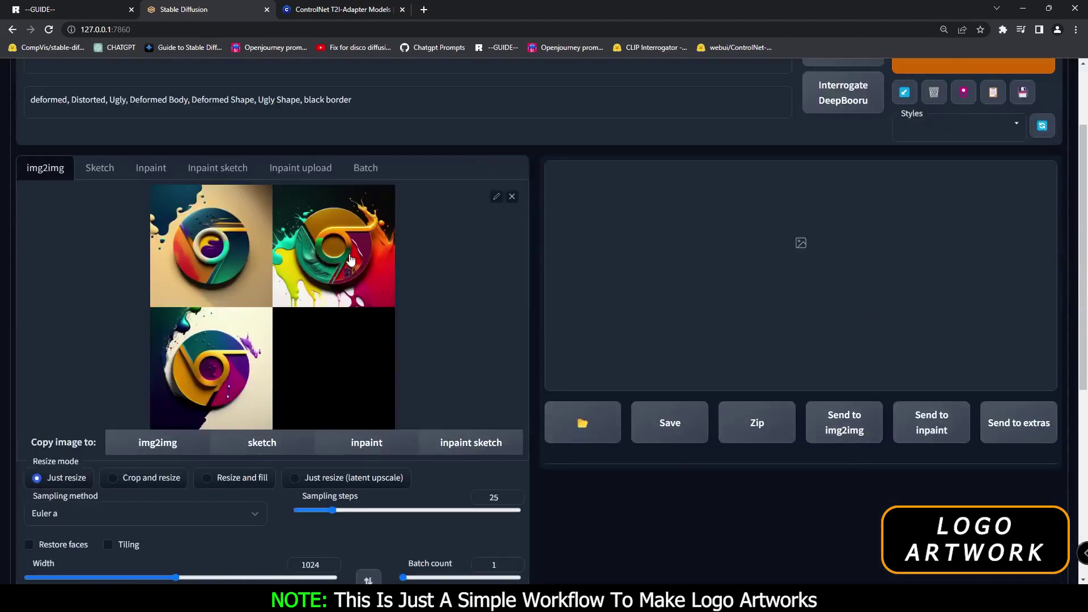
pyautogui.scroll(2, 398, 266)
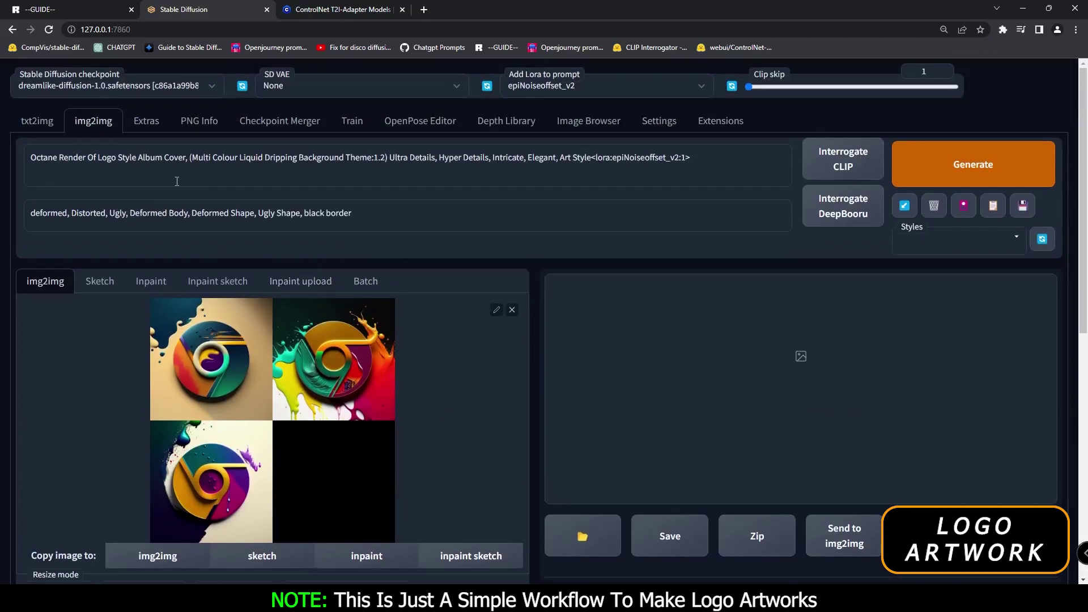
pyautogui.moveTo(31, 157); pyautogui.dragTo(218, 158)
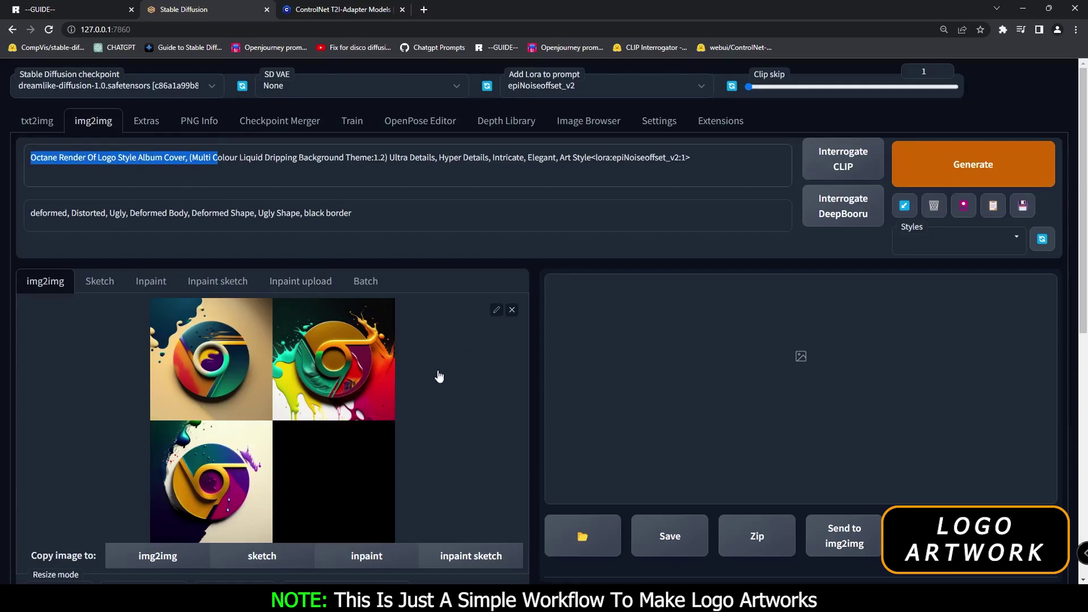
pyautogui.click(511, 310)
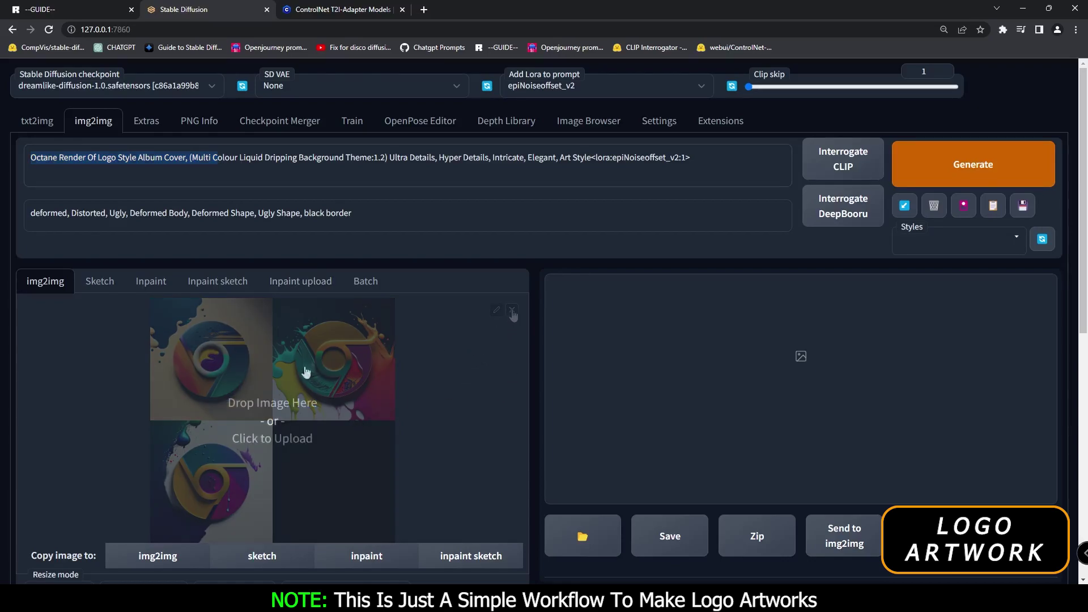
# Step: Upload warrior image 04062 from outputs/txt2img-images as the img2img input
pyautogui.click(332, 411)
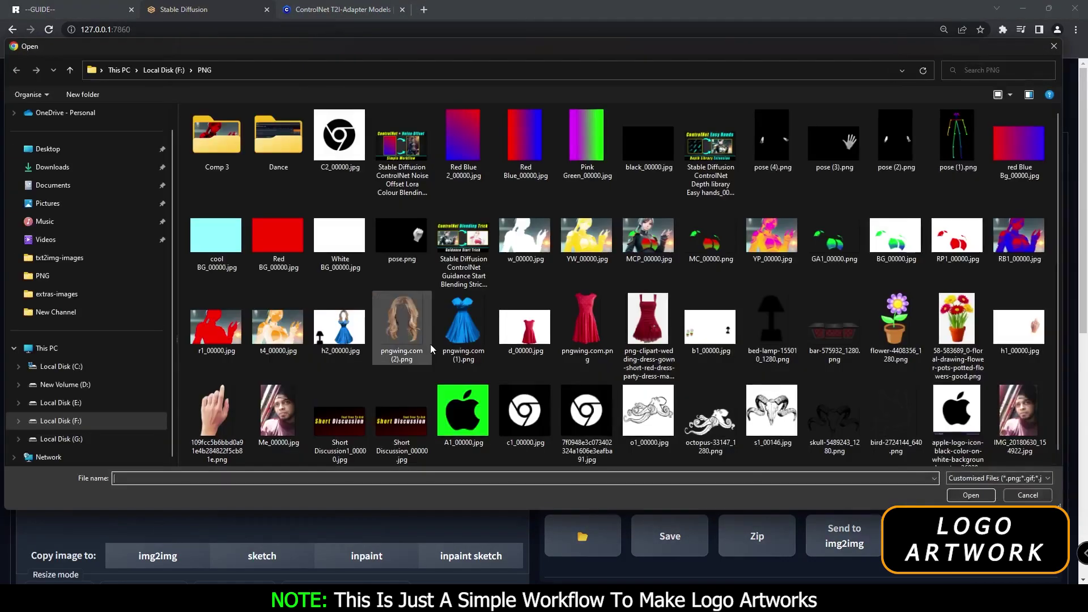
pyautogui.click(80, 258)
pyautogui.scroll(-15, 743, 331)
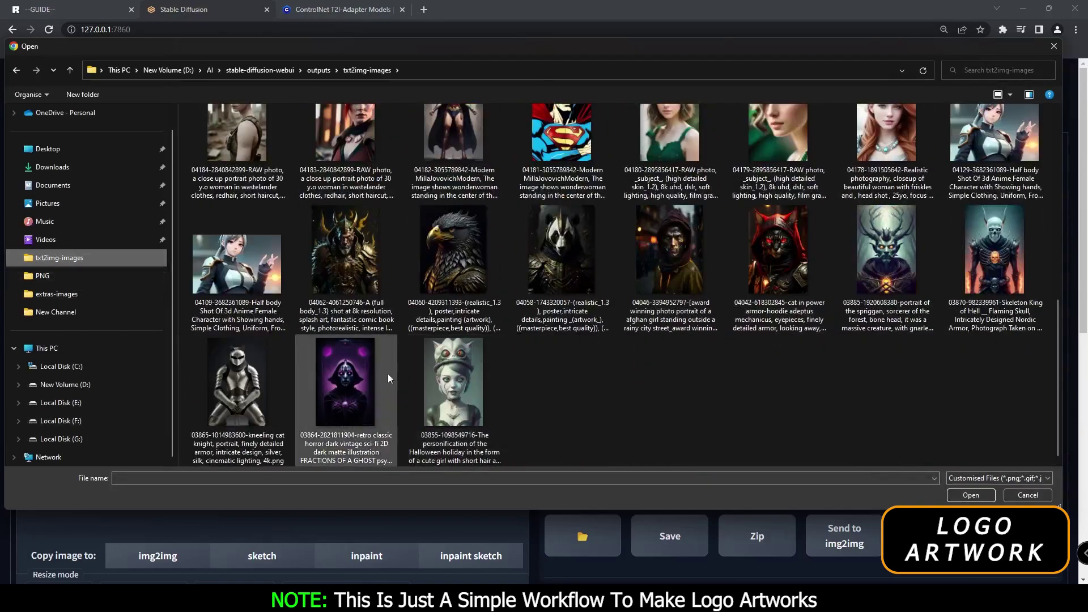
pyautogui.click(345, 240)
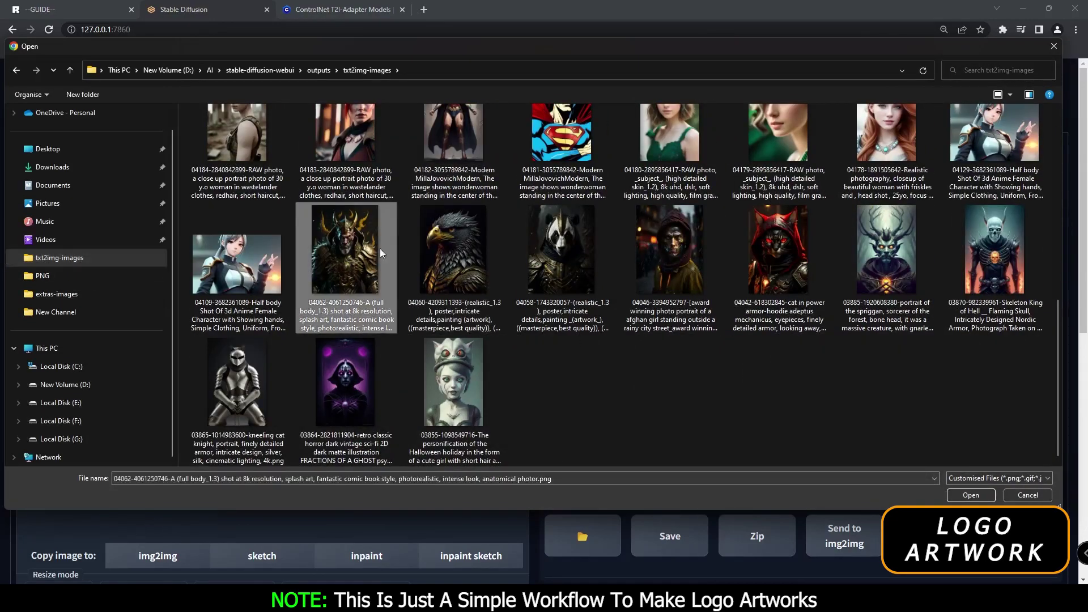
pyautogui.click(968, 494)
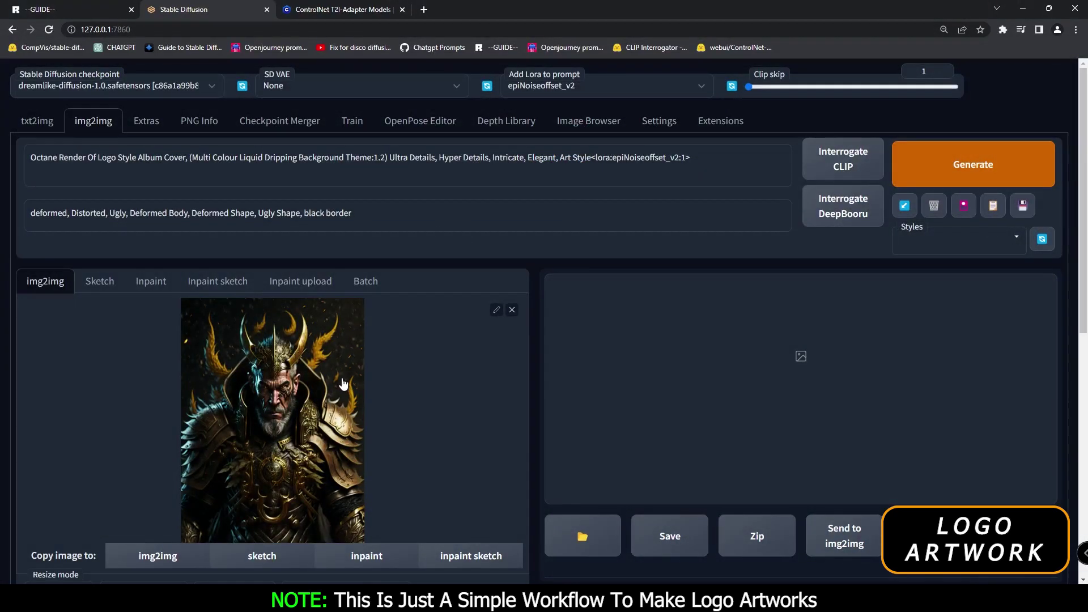
# Step: Expand ControlNet and load C2_00000.jpg from the PNG folder as the control image
pyautogui.scroll(-8, 343, 384)
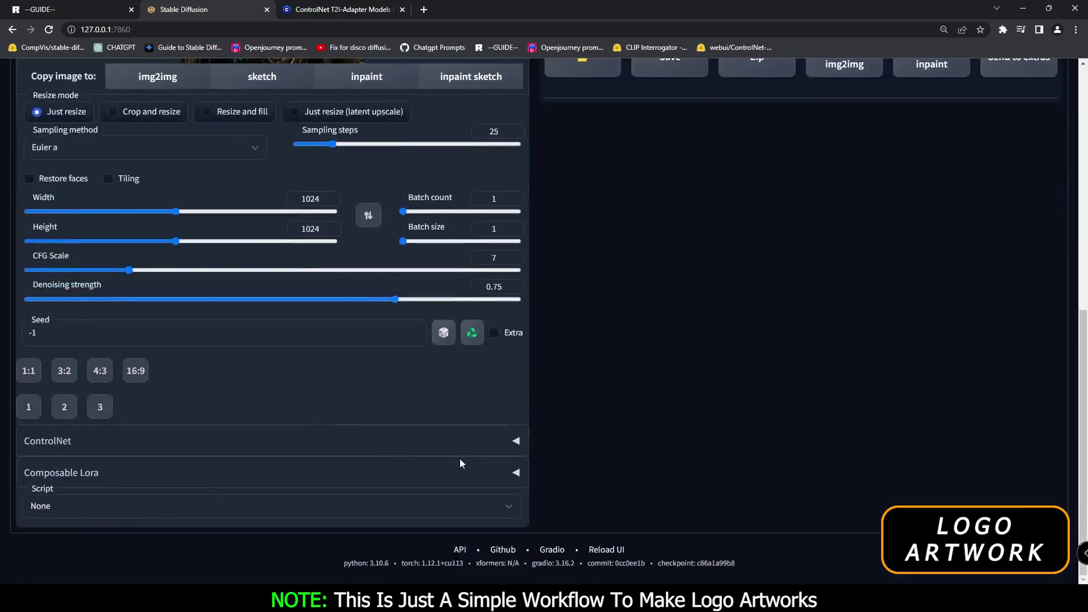
pyautogui.click(515, 440)
pyautogui.scroll(-4, 253, 475)
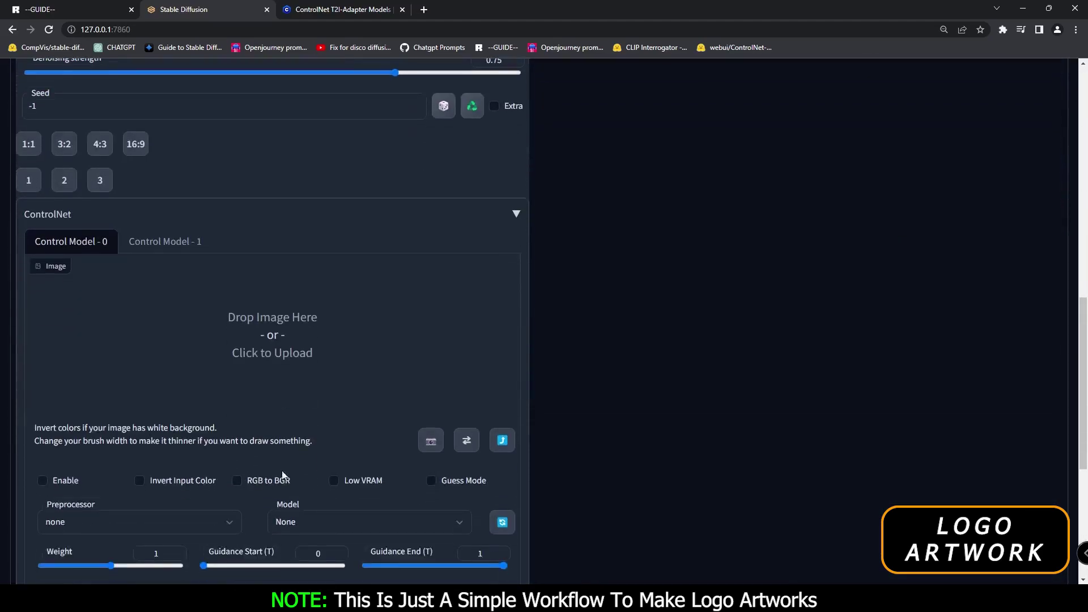
pyautogui.click(245, 340)
pyautogui.click(27, 299)
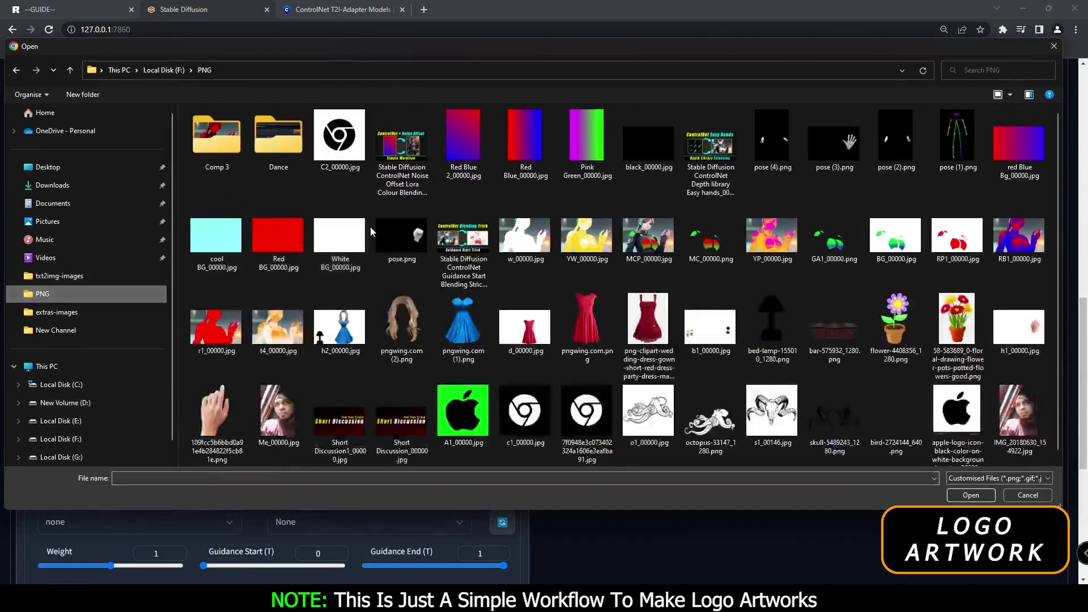
pyautogui.click(339, 139)
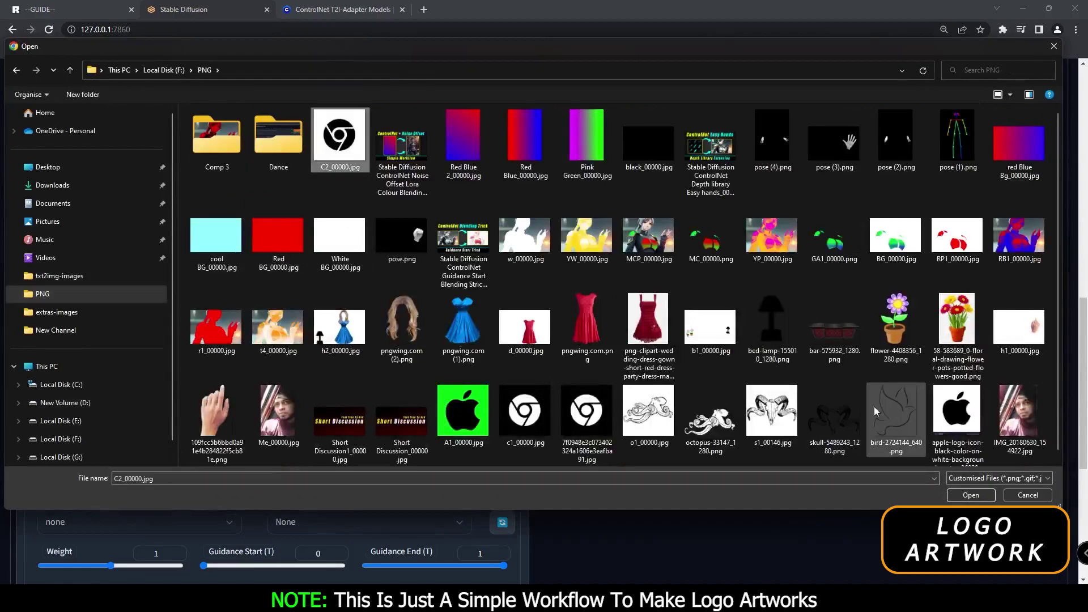
pyautogui.click(970, 495)
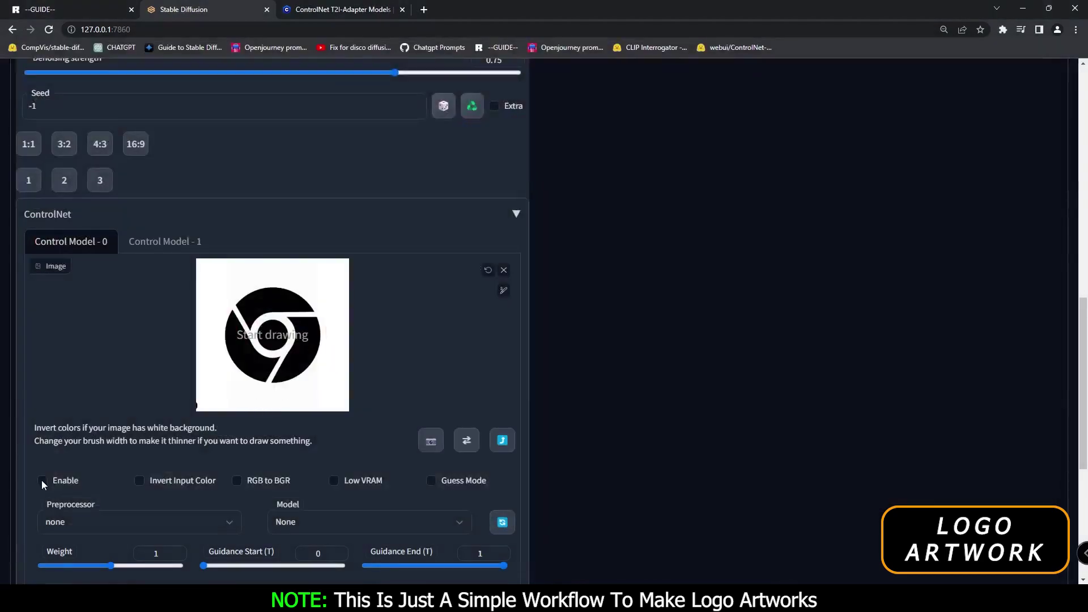
# Step: Enable ControlNet with Invert Input Color, Low VRAM and canny, and raise denoising strength to 1
pyautogui.click(42, 480)
pyautogui.click(138, 481)
pyautogui.click(333, 481)
pyautogui.click(83, 519)
pyautogui.click(73, 336)
pyautogui.click(334, 521)
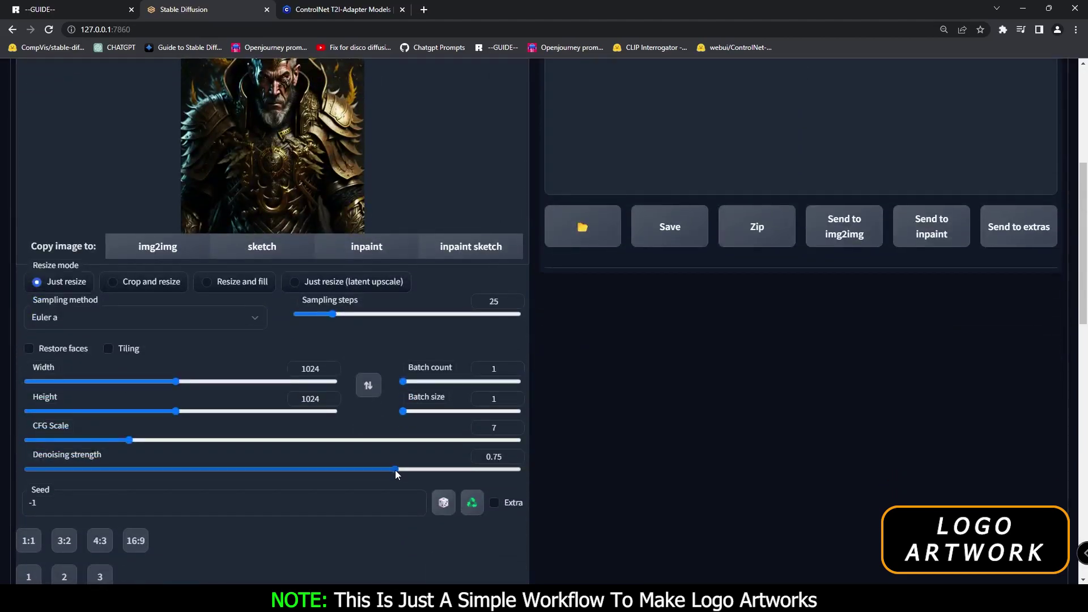
pyautogui.moveTo(397, 469); pyautogui.dragTo(527, 469)
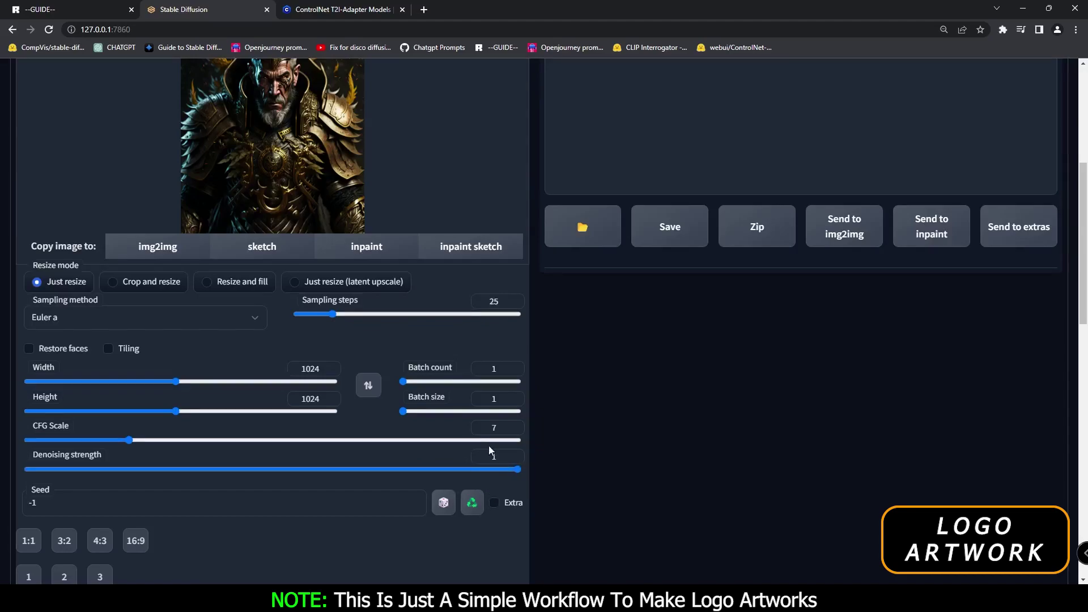
# Step: Preview the batch grid and the first paint-splash Chrome logo, viewing it full-screen
pyautogui.scroll(3, 623, 490)
pyautogui.scroll(-2, 522, 515)
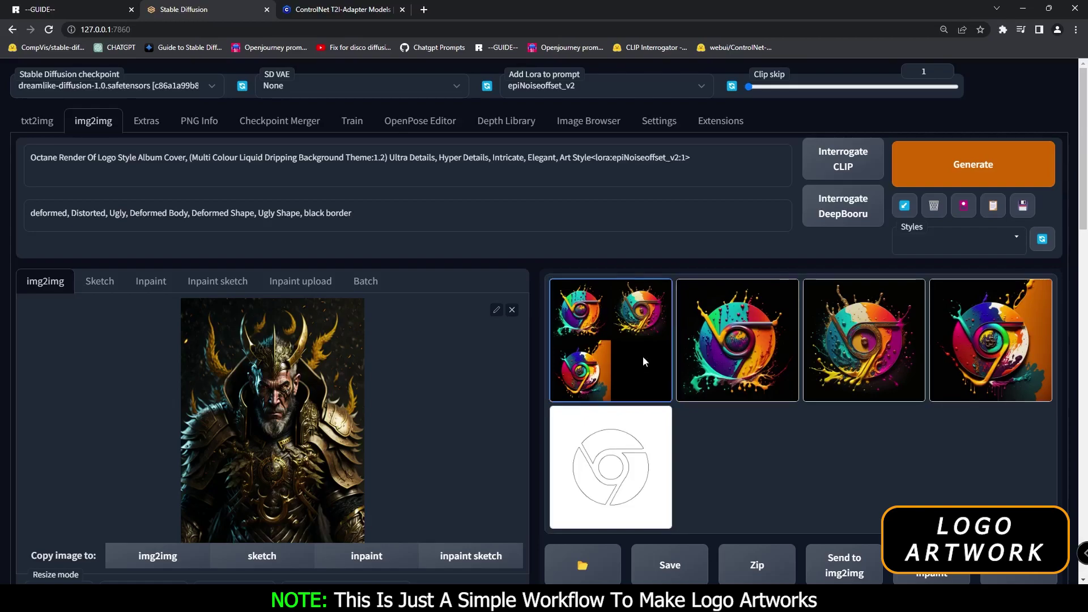
pyautogui.click(643, 356)
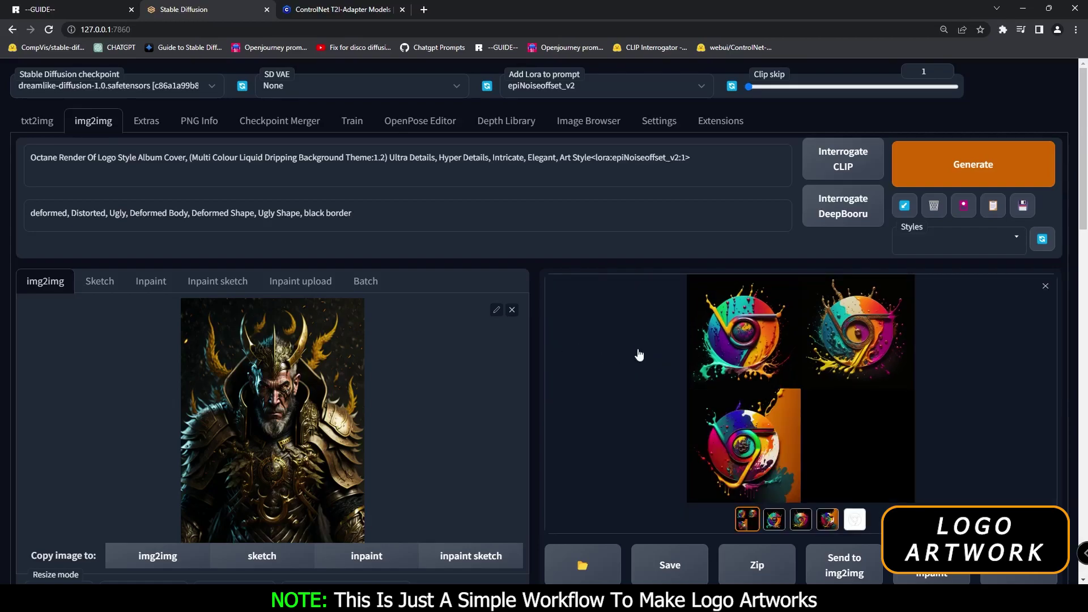
pyautogui.click(773, 520)
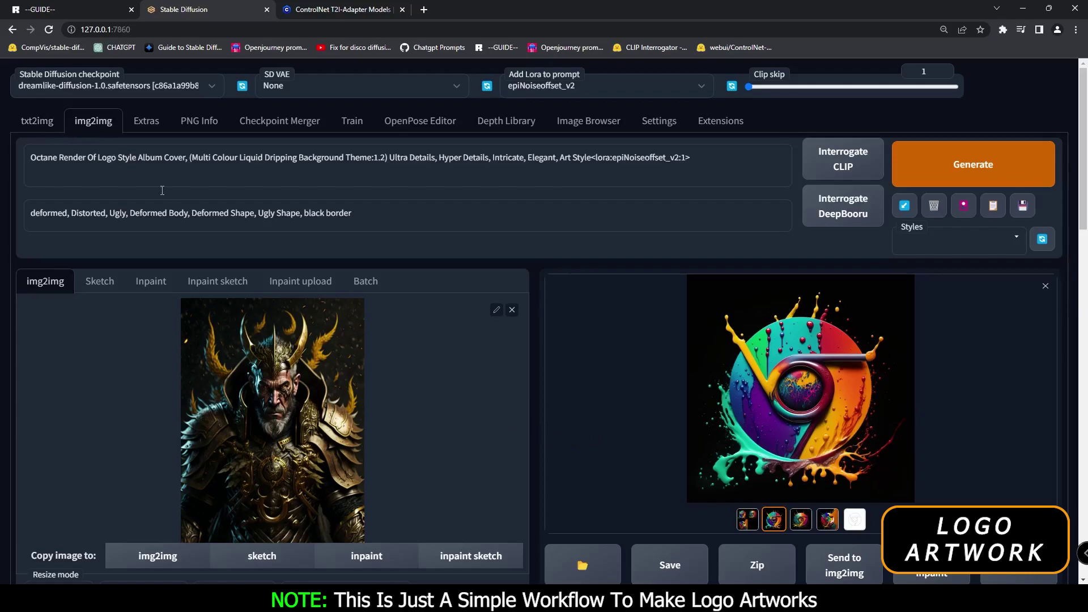
pyautogui.click(810, 424)
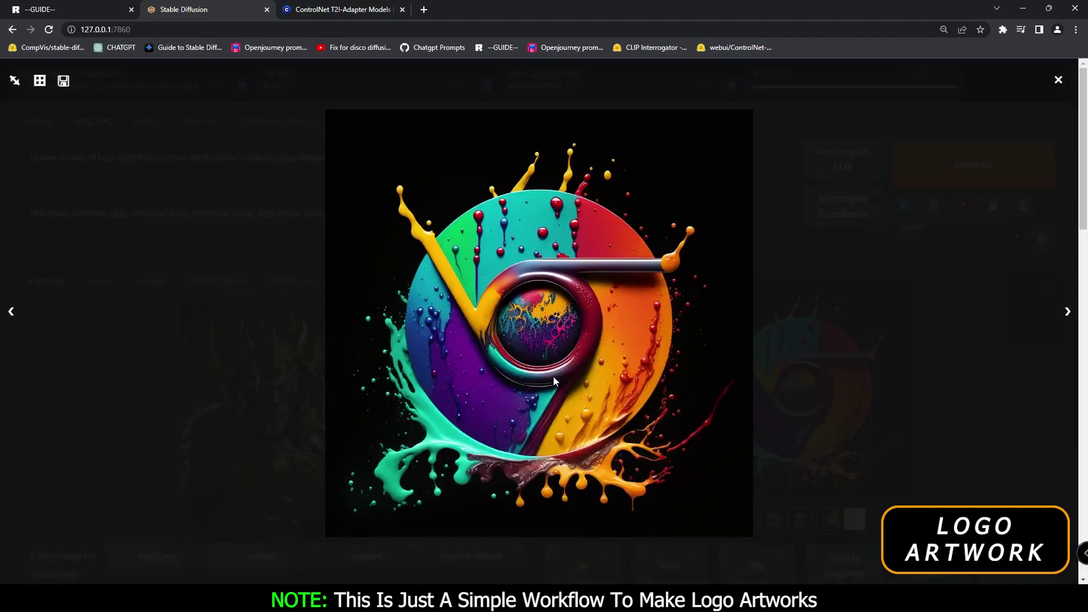
pyautogui.click(1027, 446)
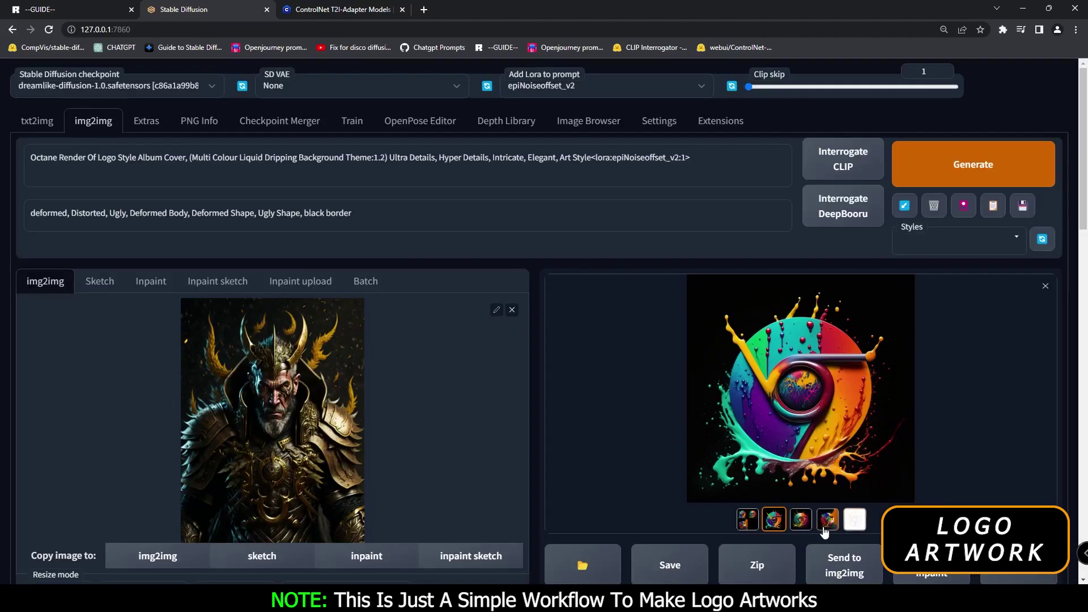
# Step: Select the third generated logo and view it full-screen
pyautogui.click(800, 519)
pyautogui.click(756, 414)
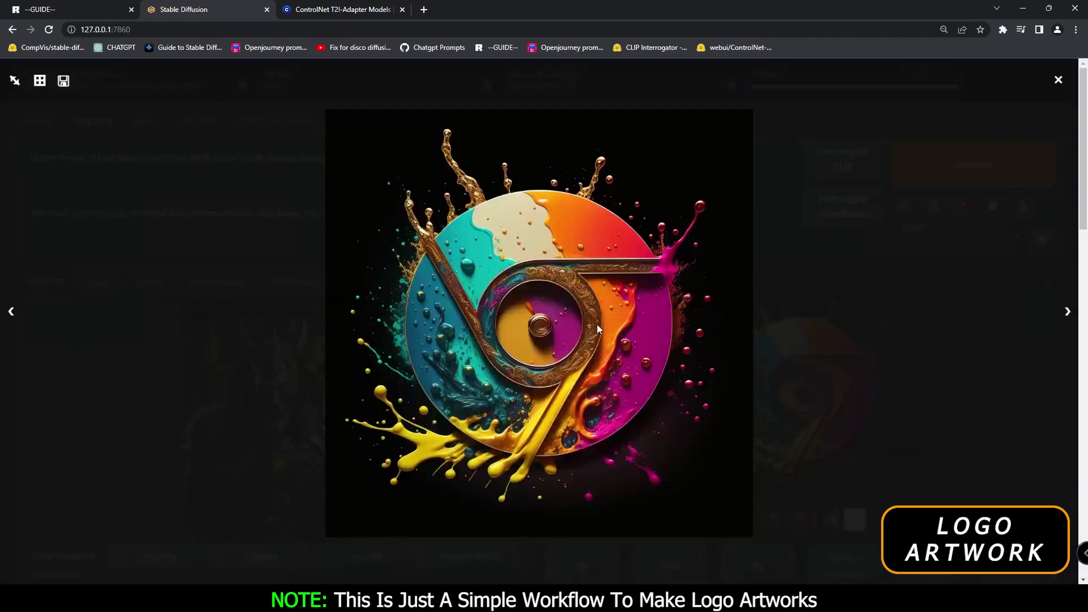
pyautogui.click(893, 369)
# Step: Select the positive prompt, review the generation settings, then view the orange-backed logo full-screen
pyautogui.moveTo(681, 158); pyautogui.dragTo(388, 194)
pyautogui.scroll(-3, 340, 283)
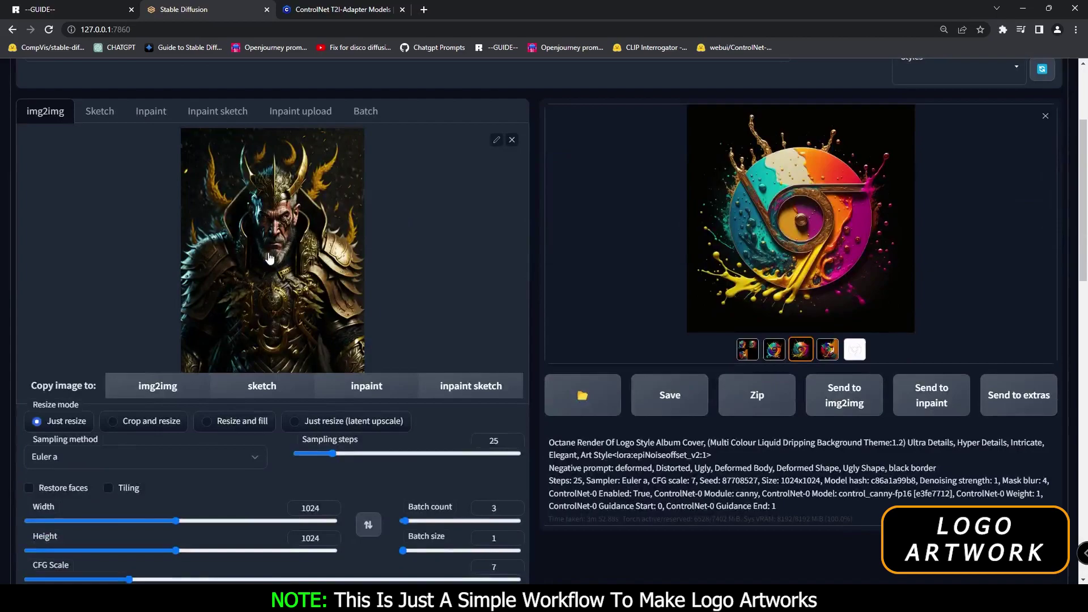
pyautogui.scroll(-3, 313, 339)
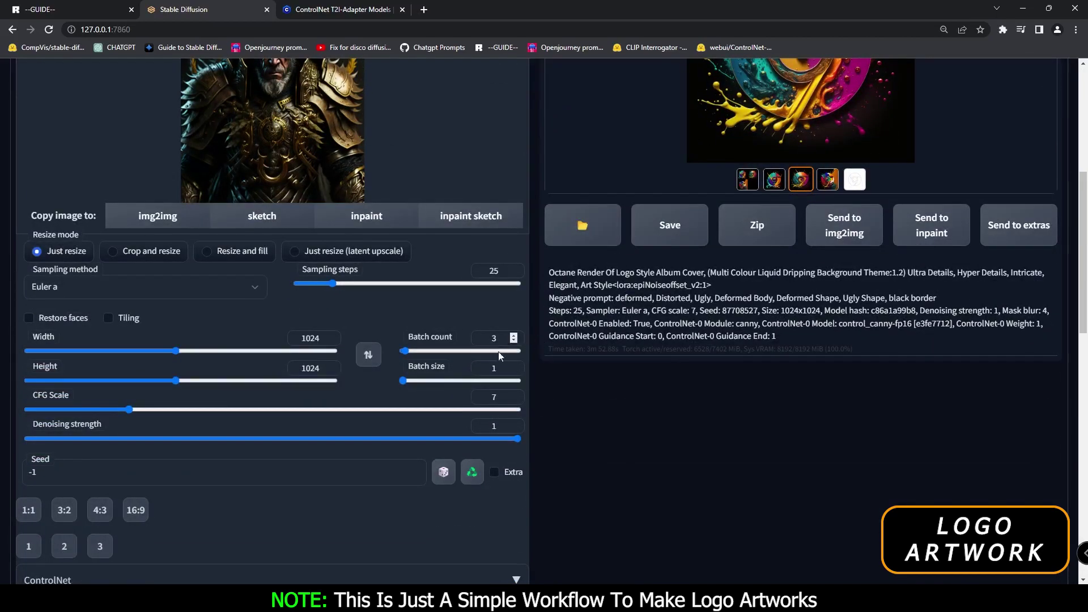
pyautogui.scroll(-1, 261, 389)
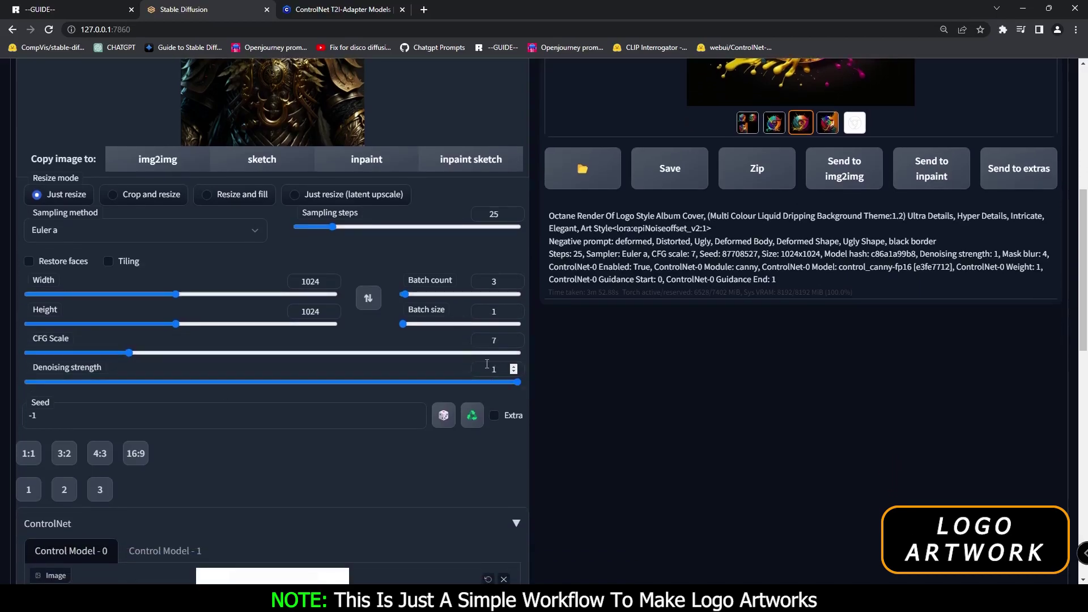
pyautogui.scroll(7, 702, 384)
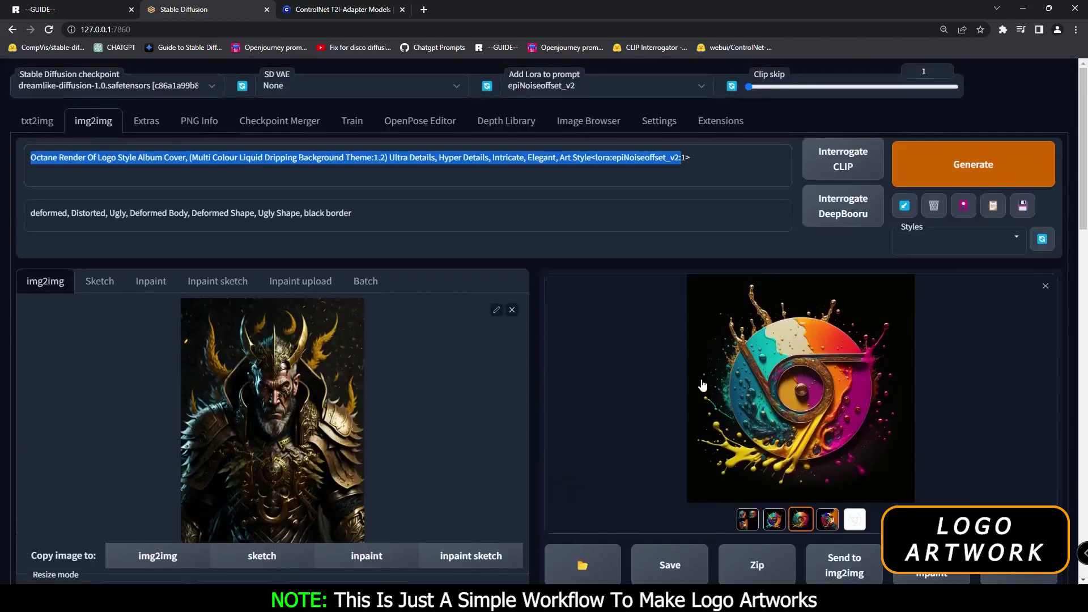
pyautogui.click(818, 386)
pyautogui.press('Right')
pyautogui.press('Right')
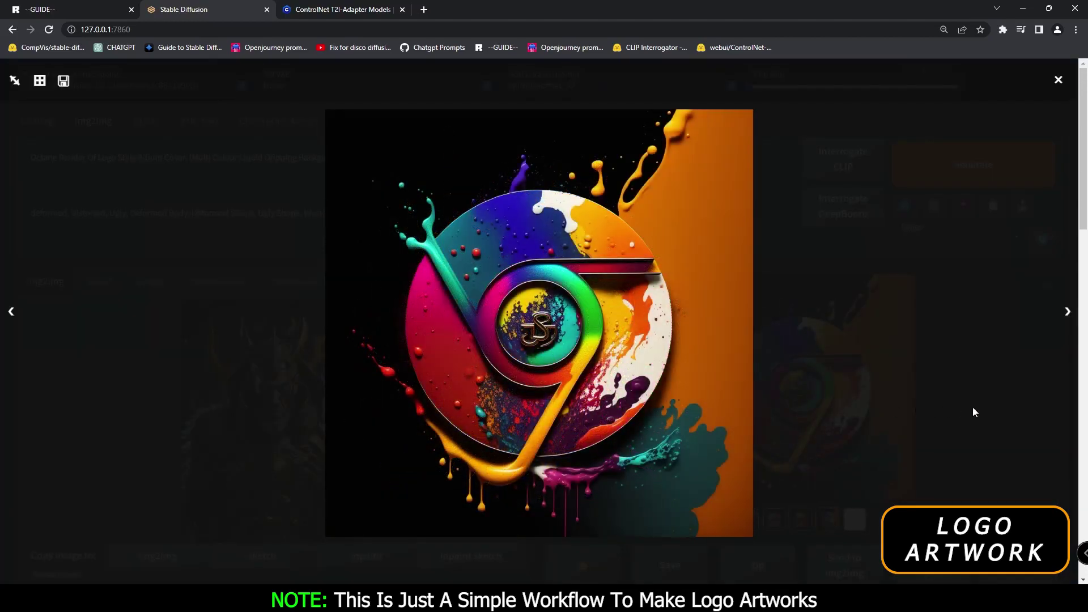
# Step: View the earlier txt2img Chrome logo grid full-screen
pyautogui.click(972, 407)
pyautogui.click(37, 122)
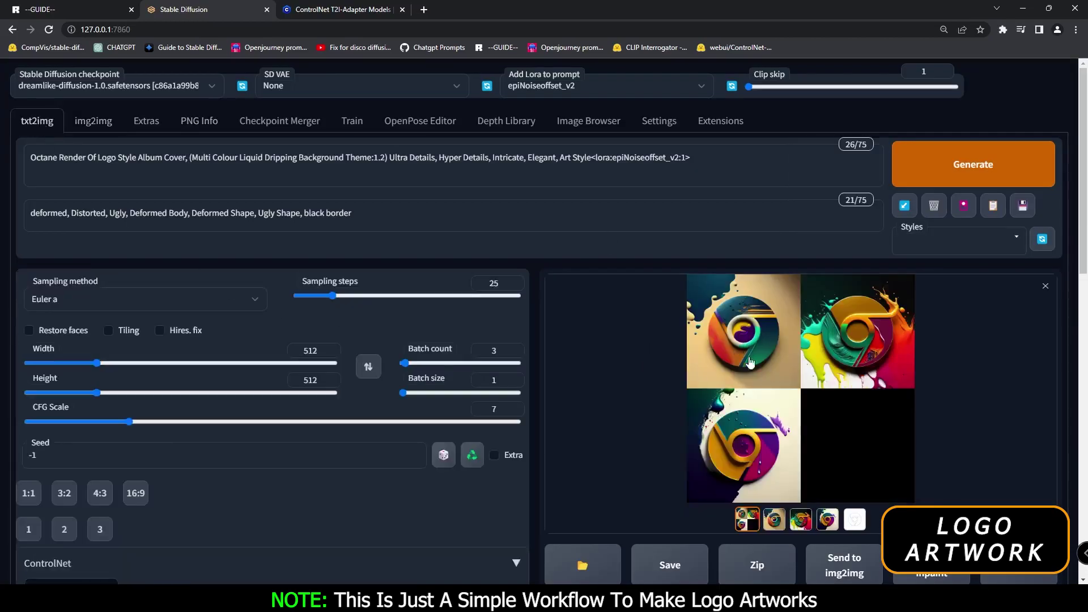
pyautogui.click(721, 341)
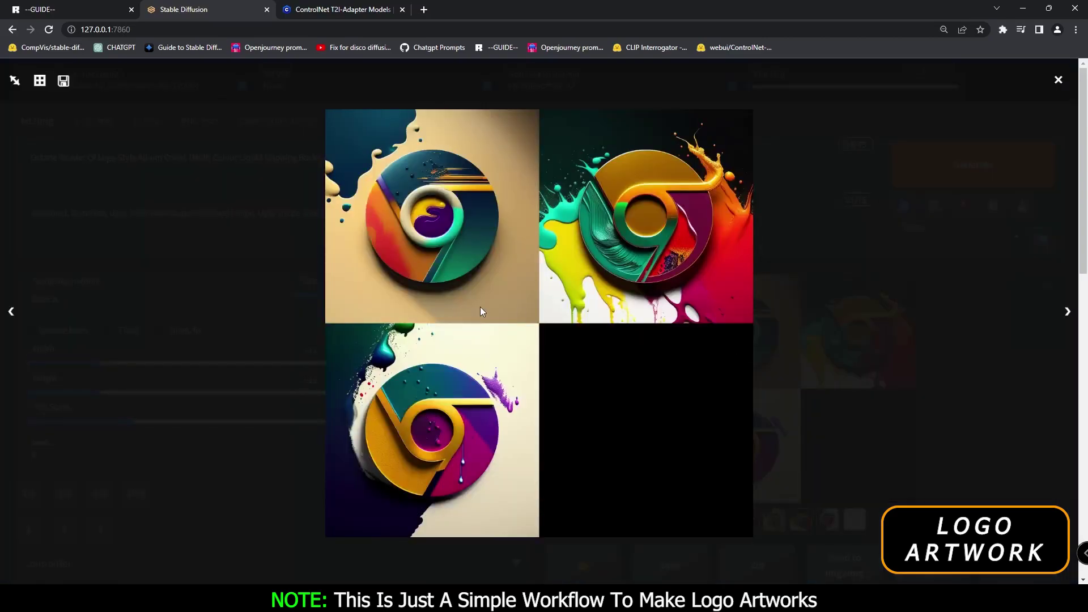
pyautogui.click(1007, 432)
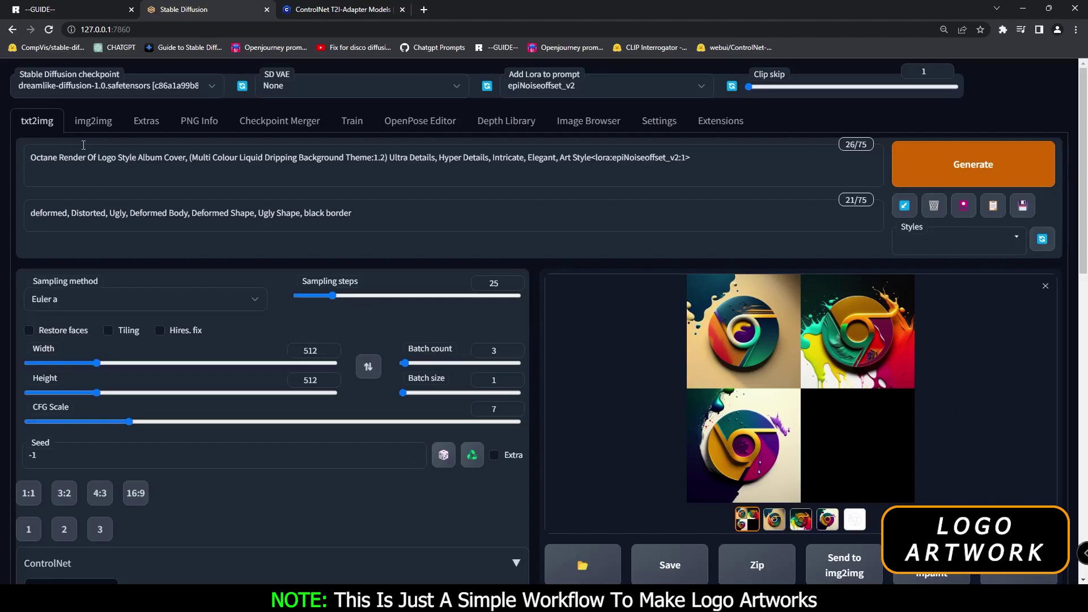
# Step: Back on img2img, view the three-logo paint-splash grid full-screen
pyautogui.click(93, 121)
pyautogui.click(746, 519)
pyautogui.click(688, 369)
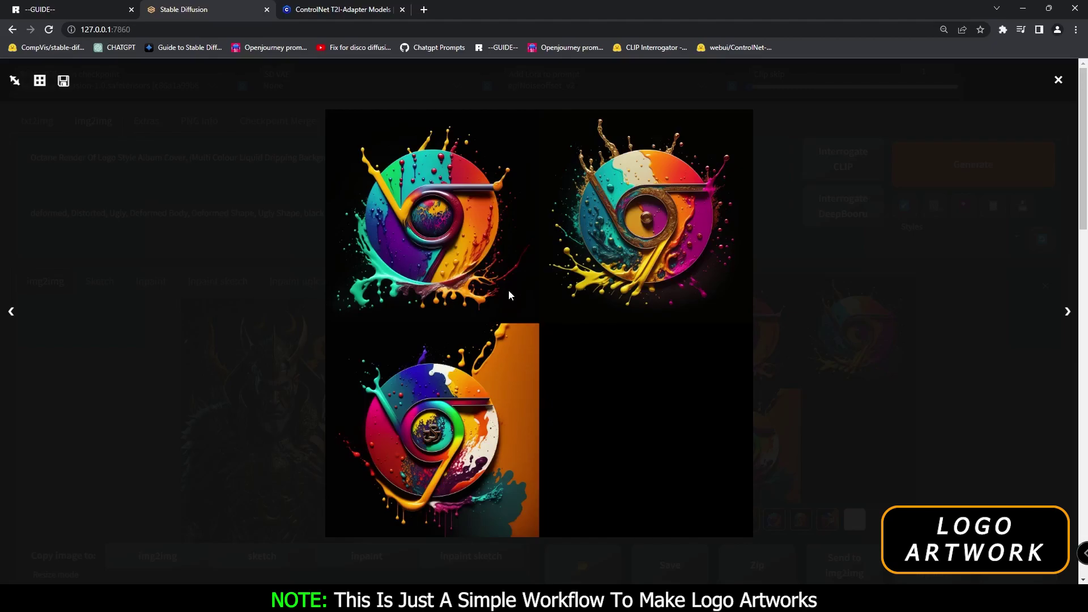
# Step: Set denoising strength to 0.5 and batch count to 1
pyautogui.click(926, 344)
pyautogui.scroll(-5, 563, 480)
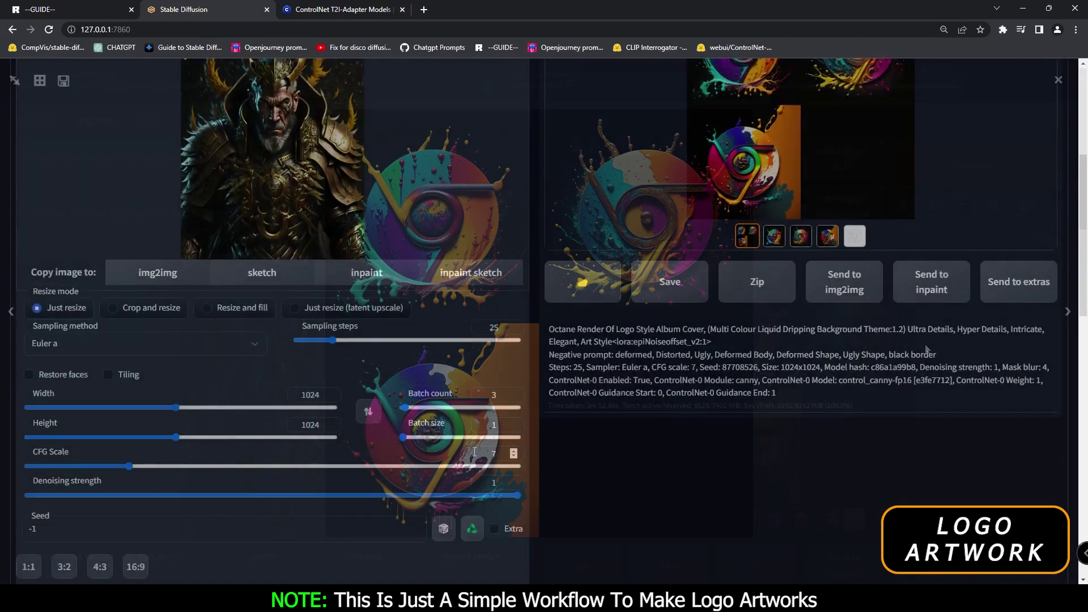
pyautogui.moveTo(517, 496); pyautogui.dragTo(274, 497)
pyautogui.doubleClick(493, 394)
pyautogui.write('1')
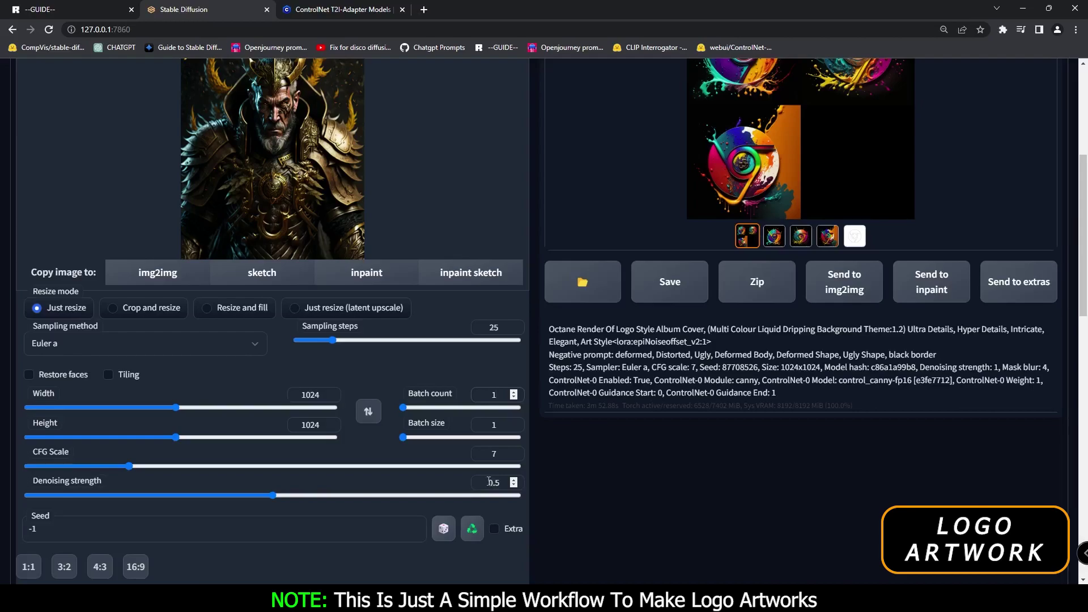
pyautogui.scroll(5, 489, 481)
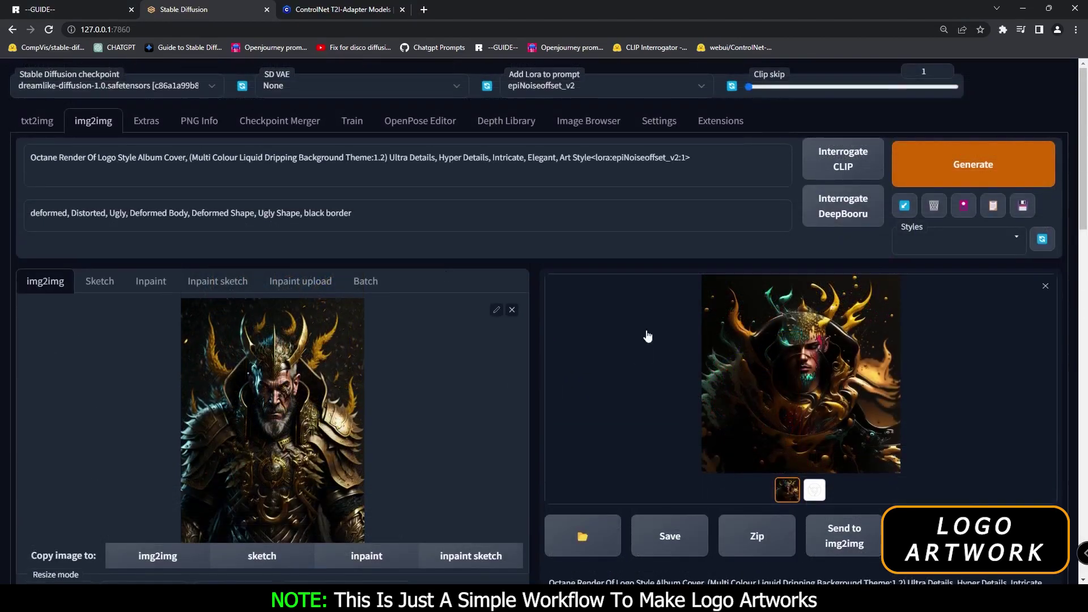
# Step: Inspect the gold liquid-splashed warrior full size, then select '(Multi Colour Liquid Dripping Background Theme:1.2)'
pyautogui.moveTo(1074, 193); pyautogui.dragTo(1086, 293)
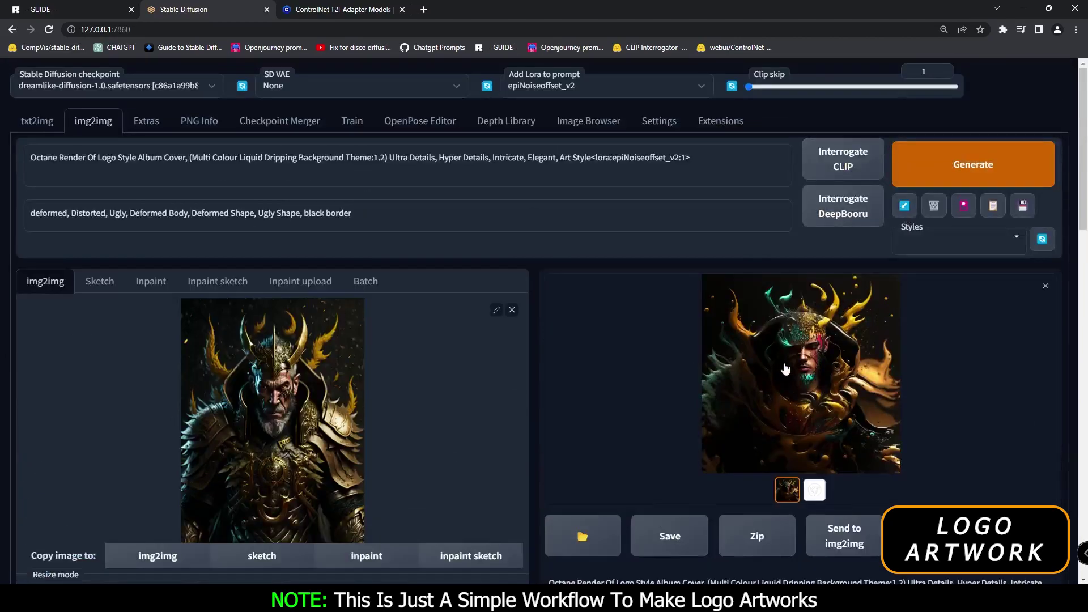
pyautogui.click(848, 439)
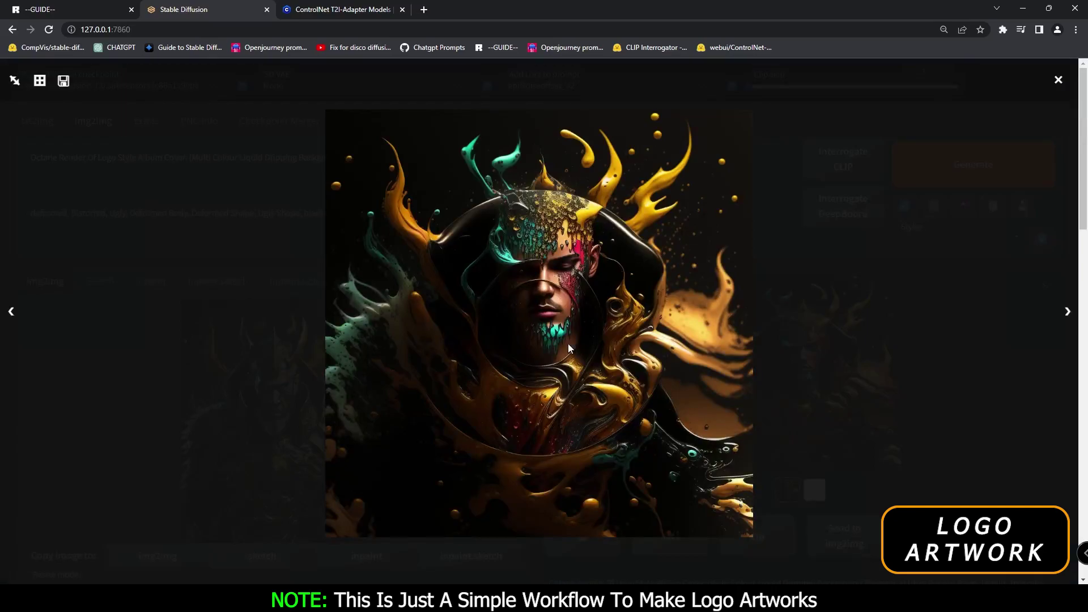
pyautogui.click(844, 365)
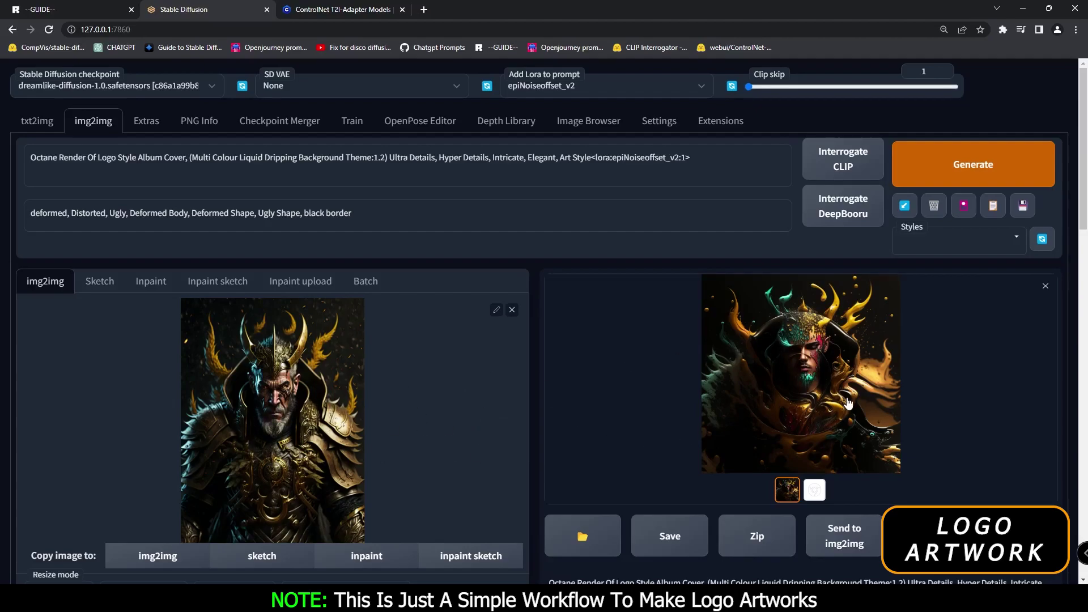
pyautogui.click(816, 367)
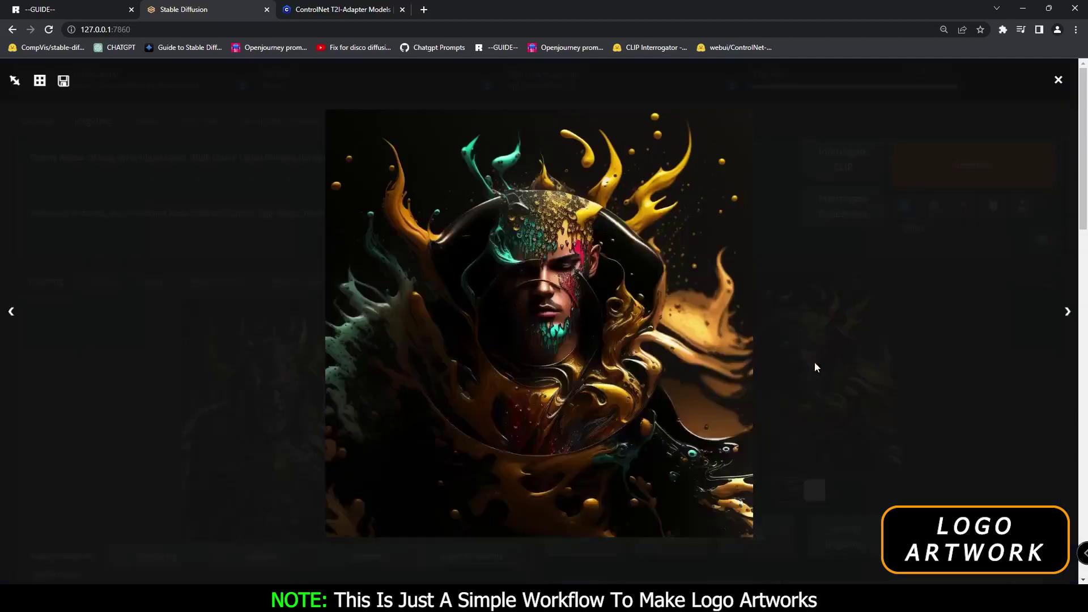
pyautogui.click(631, 299)
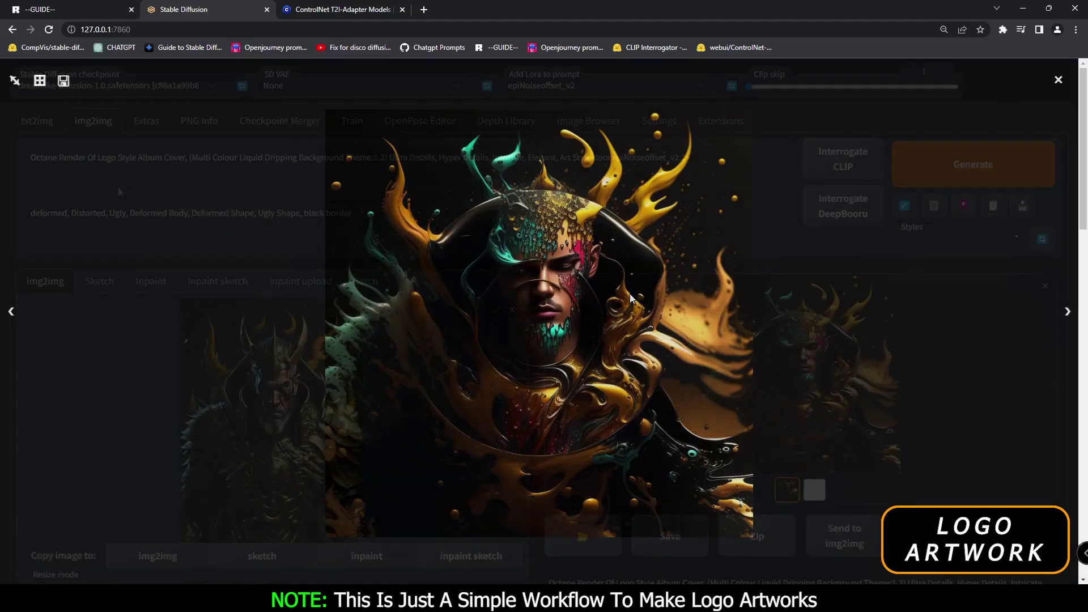
pyautogui.moveTo(29, 157); pyautogui.dragTo(368, 164)
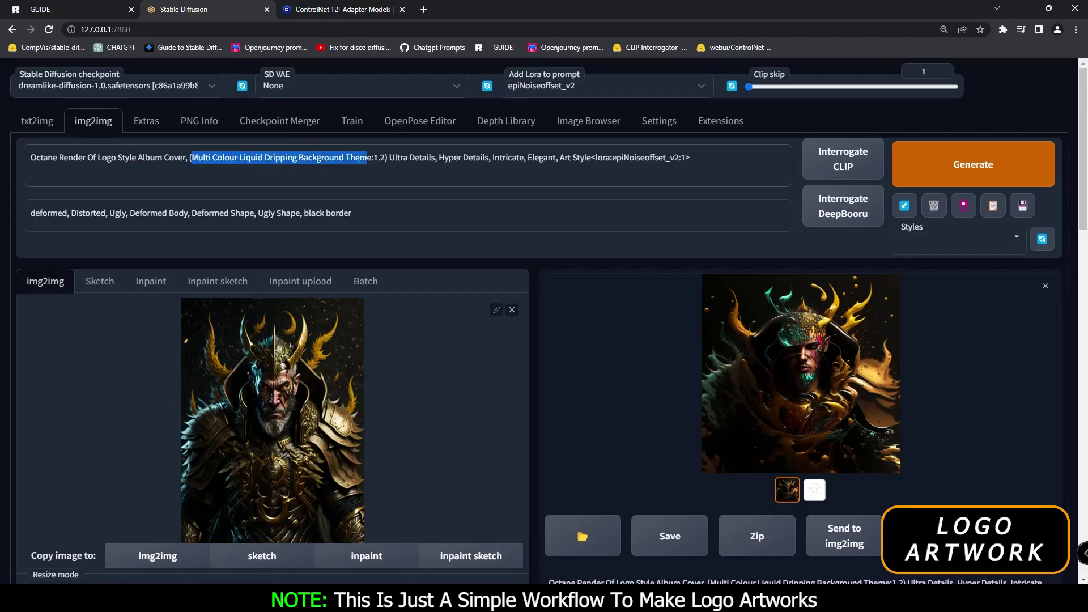
# Step: Raise denoising strength to 0.69 and regenerate the multicolour paint-splash warrior
pyautogui.scroll(-5, 357, 161)
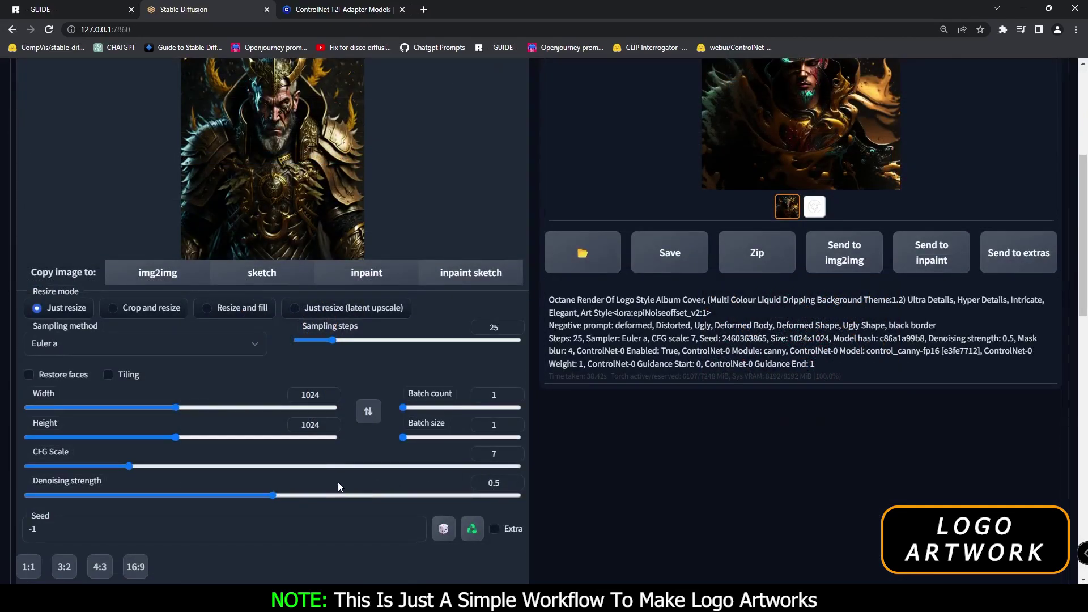
pyautogui.click(275, 493)
pyautogui.moveTo(281, 495); pyautogui.dragTo(273, 494)
pyautogui.scroll(1, 501, 543)
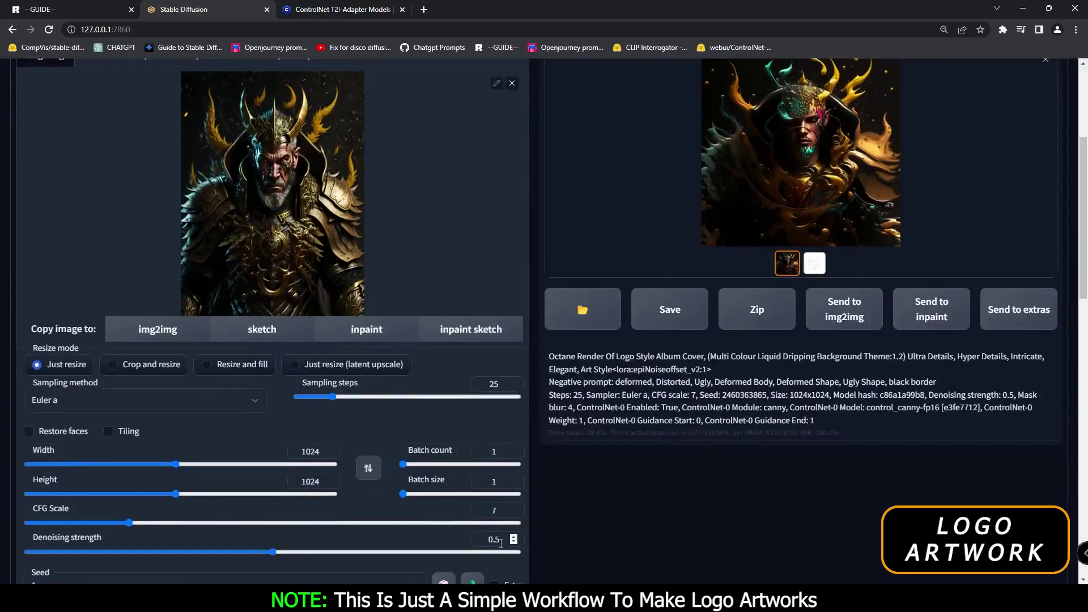
pyautogui.scroll(2, 489, 522)
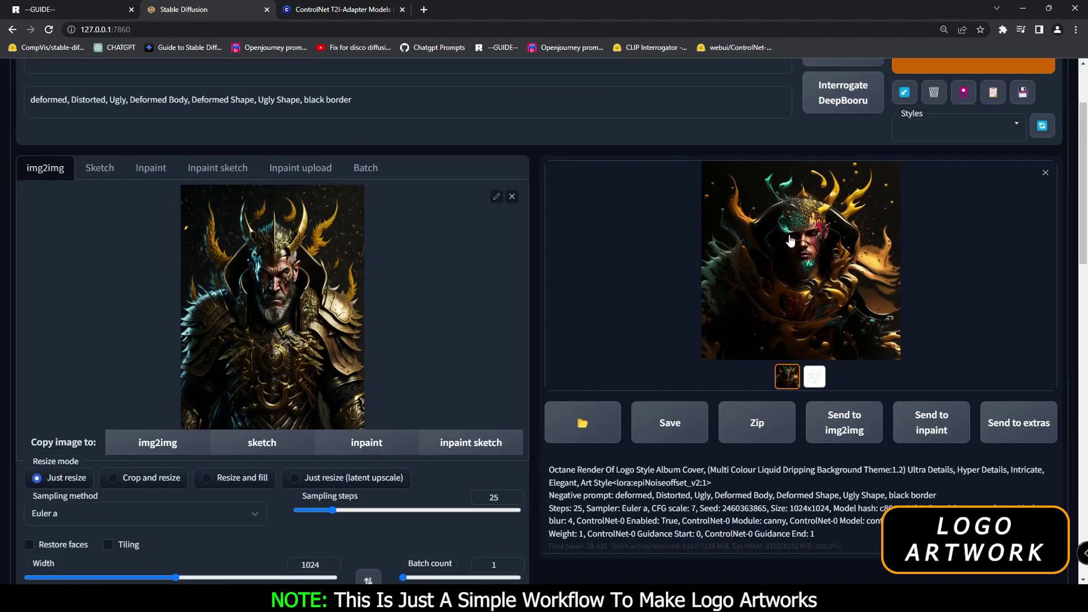
pyautogui.scroll(-4, 790, 241)
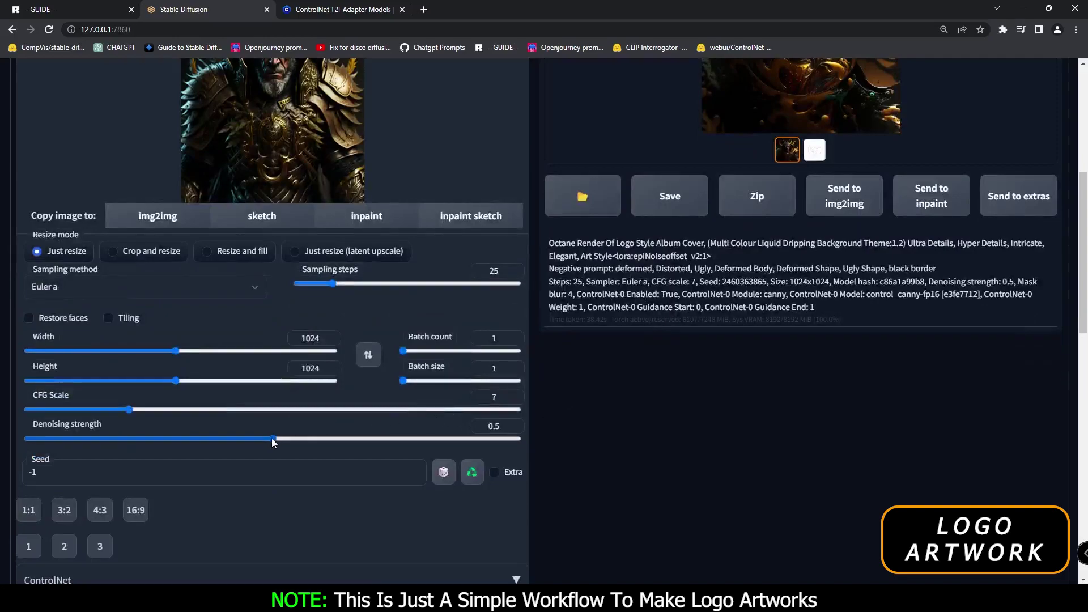
pyautogui.moveTo(271, 439); pyautogui.dragTo(378, 441)
pyautogui.scroll(6, 666, 445)
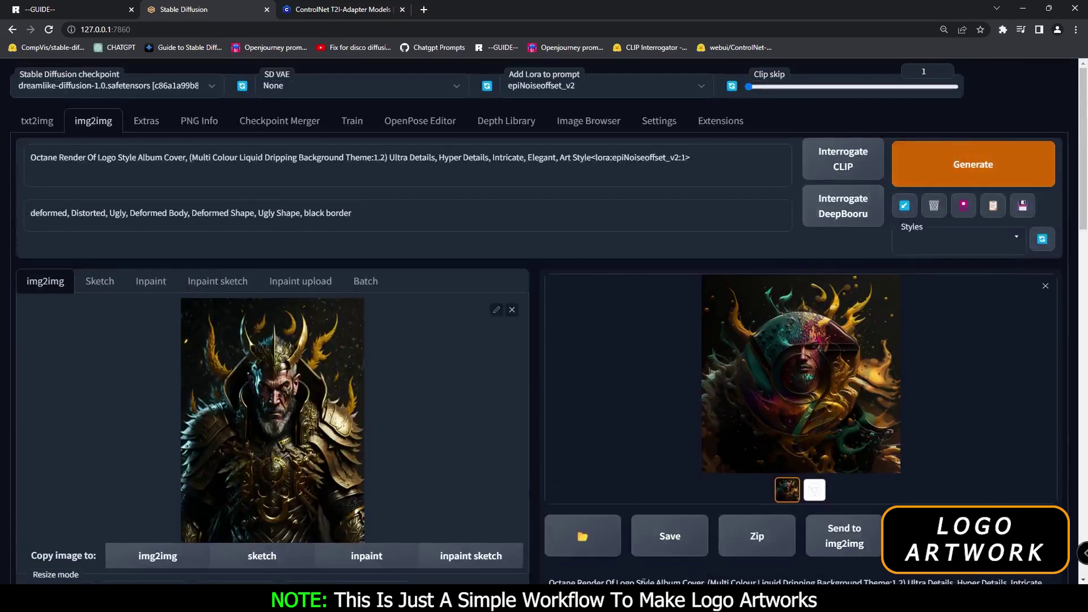
# Step: View the new paint-splash logo full size twice, scrolling through its settings
pyautogui.click(651, 345)
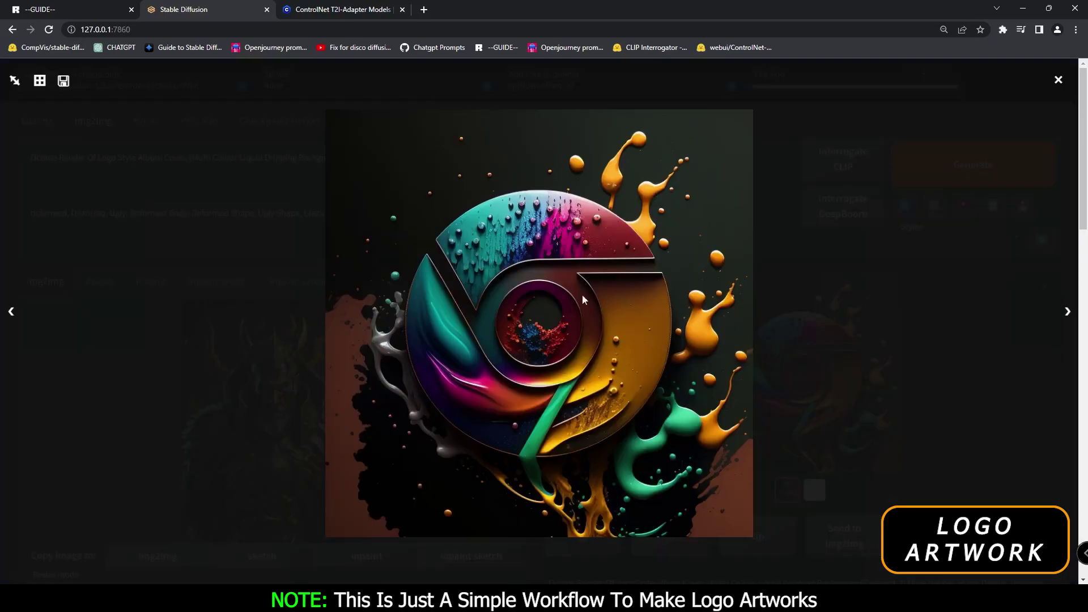
pyautogui.click(978, 342)
pyautogui.scroll(-4, 580, 429)
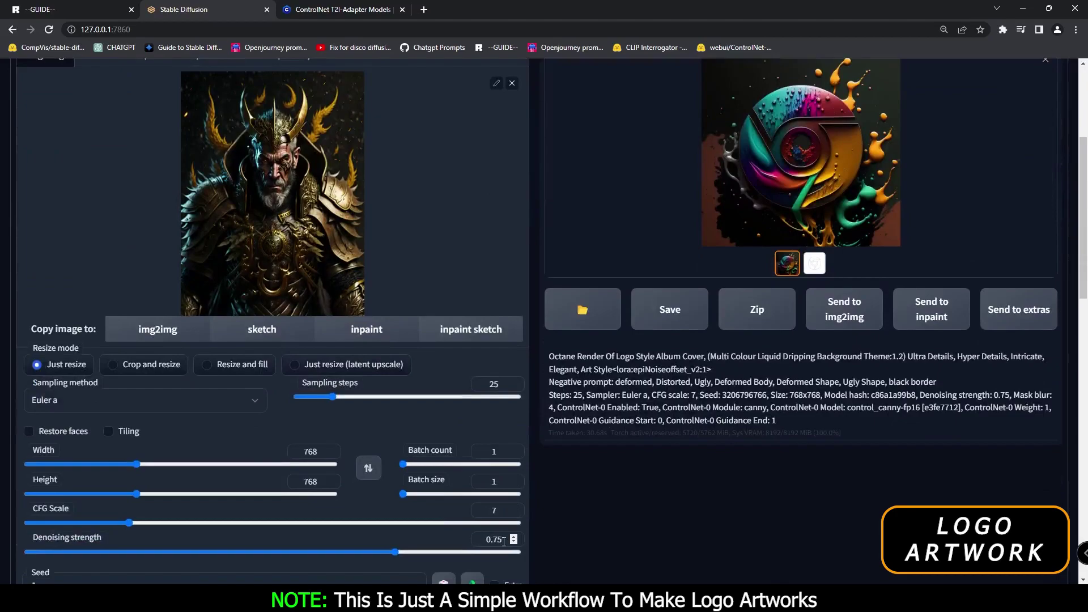
pyautogui.scroll(4, 557, 522)
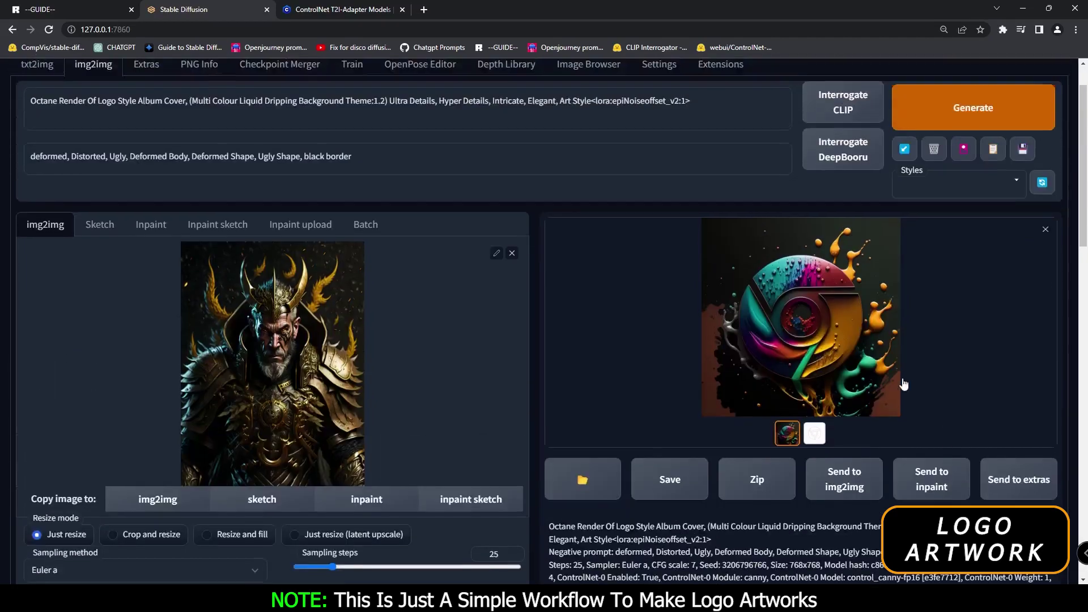
pyautogui.click(814, 318)
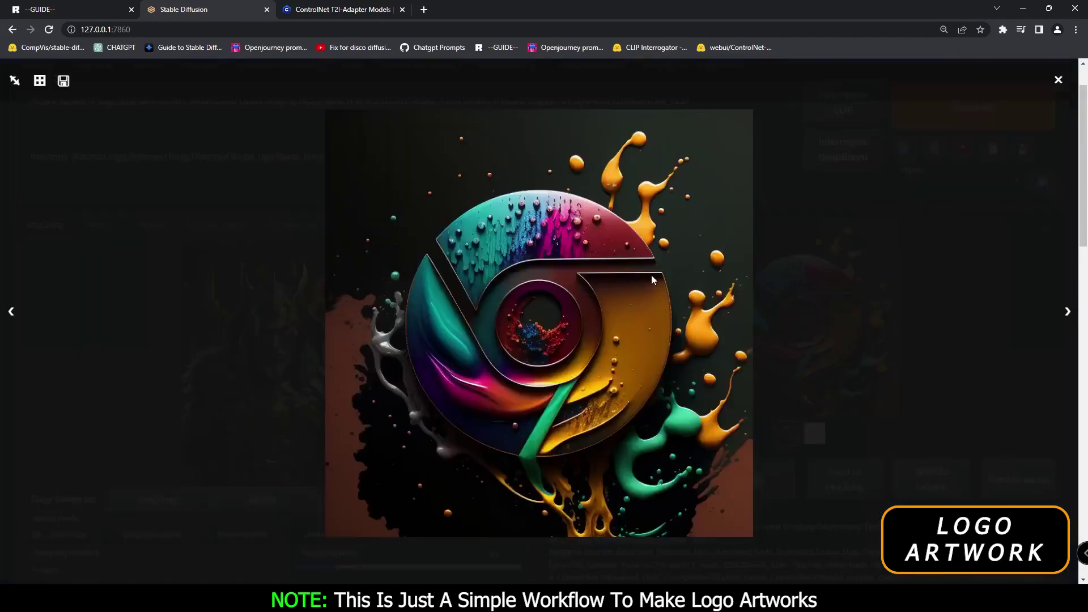
pyautogui.click(977, 290)
# Step: Check Width/Height 768 and denoising 0.75, enlarge the logo, then show the txt2img grid
pyautogui.scroll(1, 299, 306)
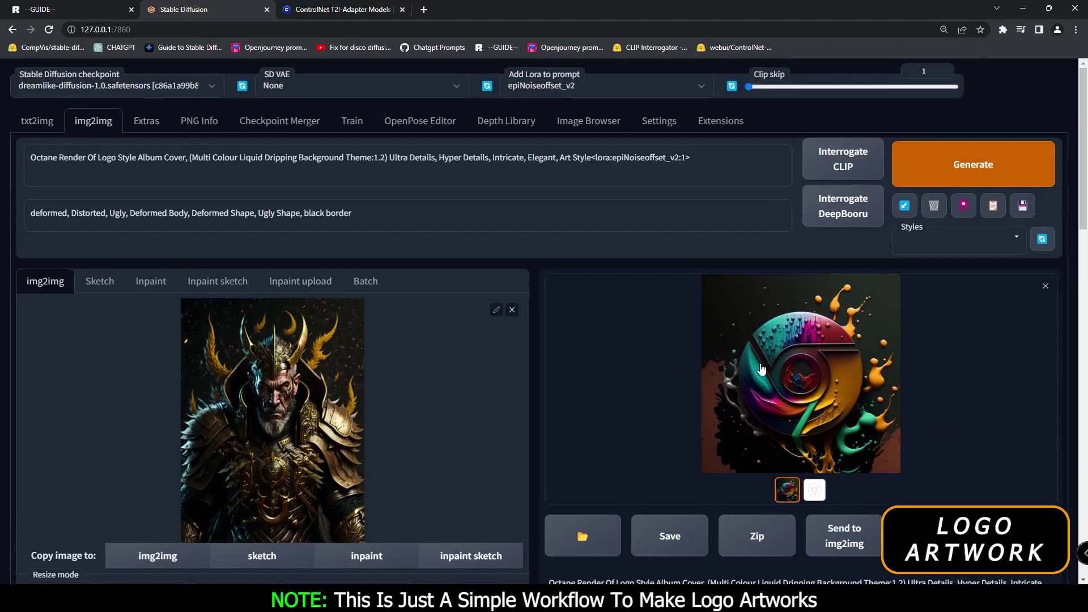
pyautogui.scroll(-1, 355, 423)
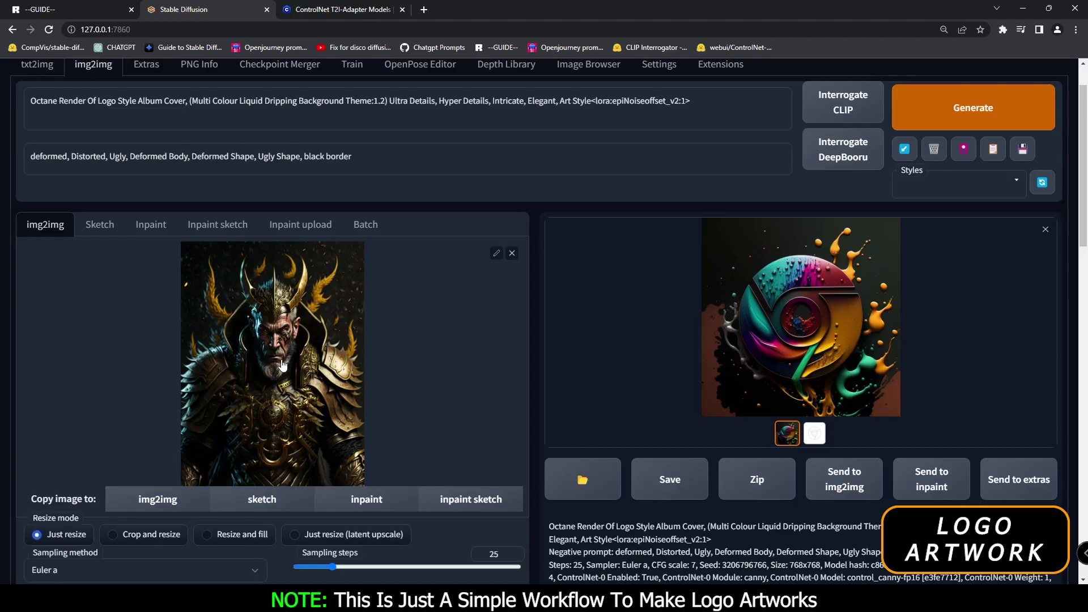
pyautogui.scroll(-4, 281, 364)
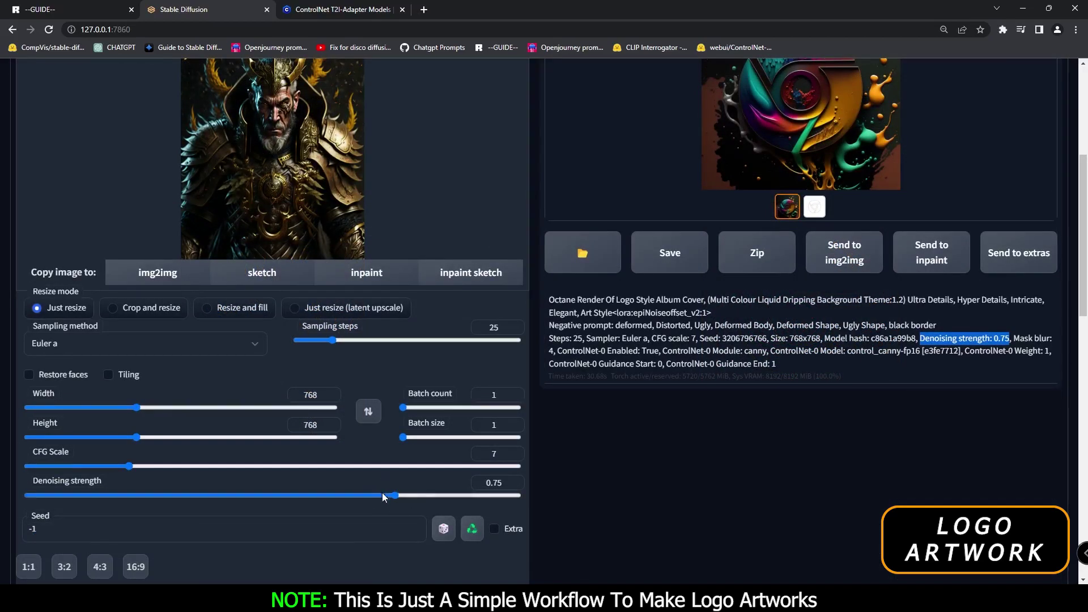
pyautogui.scroll(3, 833, 261)
pyautogui.click(833, 260)
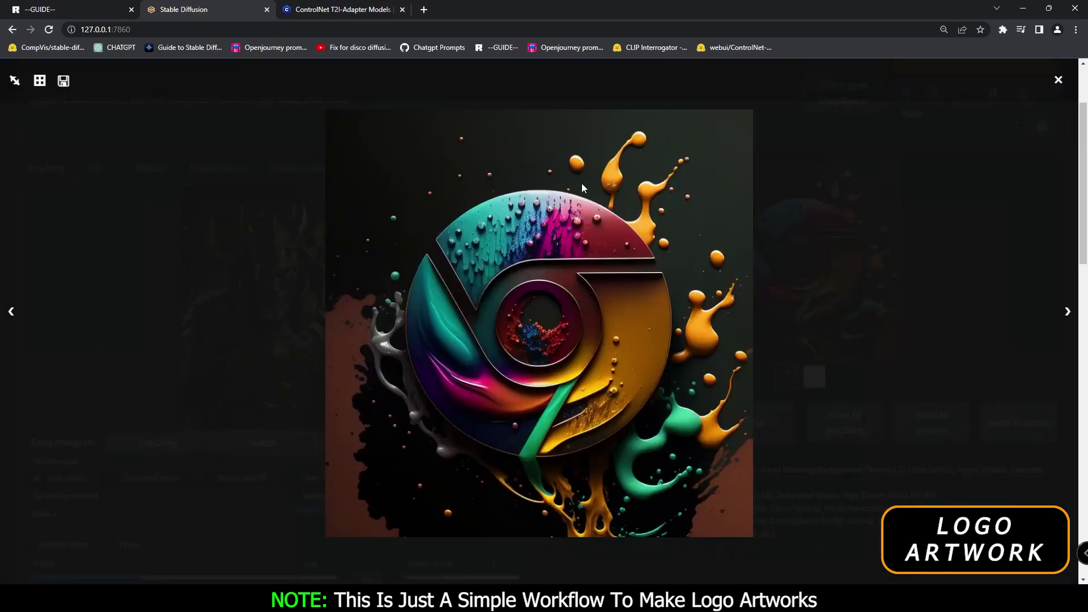
pyautogui.click(794, 250)
pyautogui.scroll(3, 794, 250)
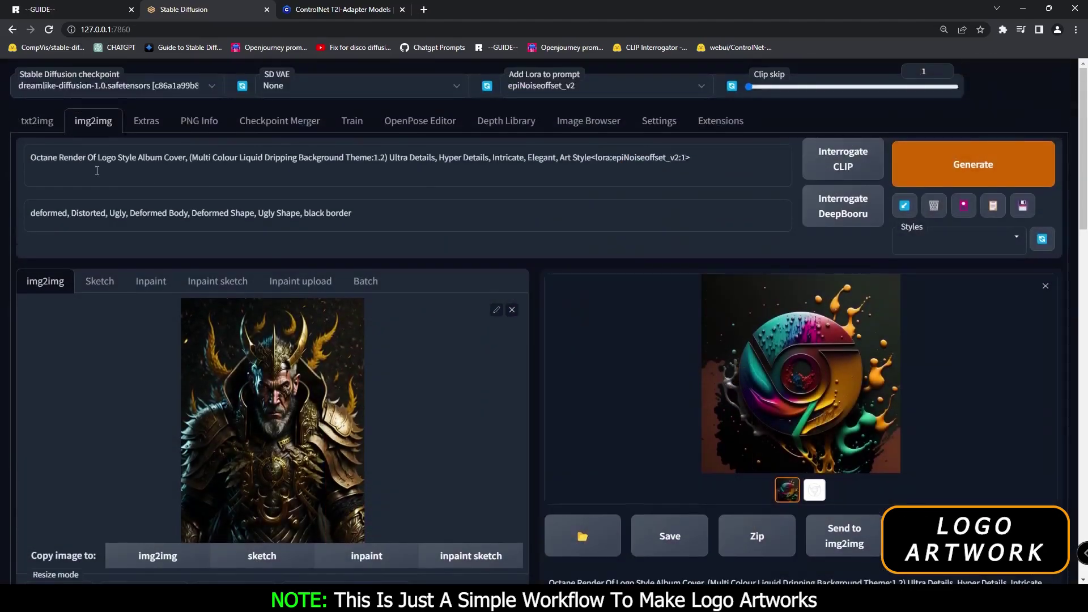
pyautogui.click(37, 121)
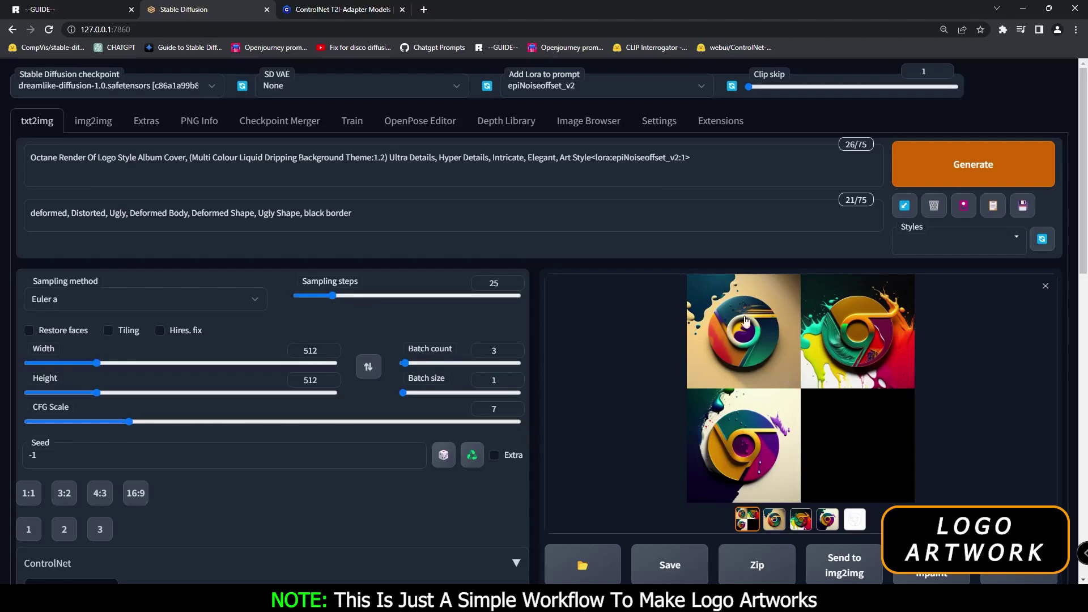
# Step: On img2img, check the canny ControlNet preprocessor and model, then enlarge the paint-splash logo
pyautogui.click(93, 121)
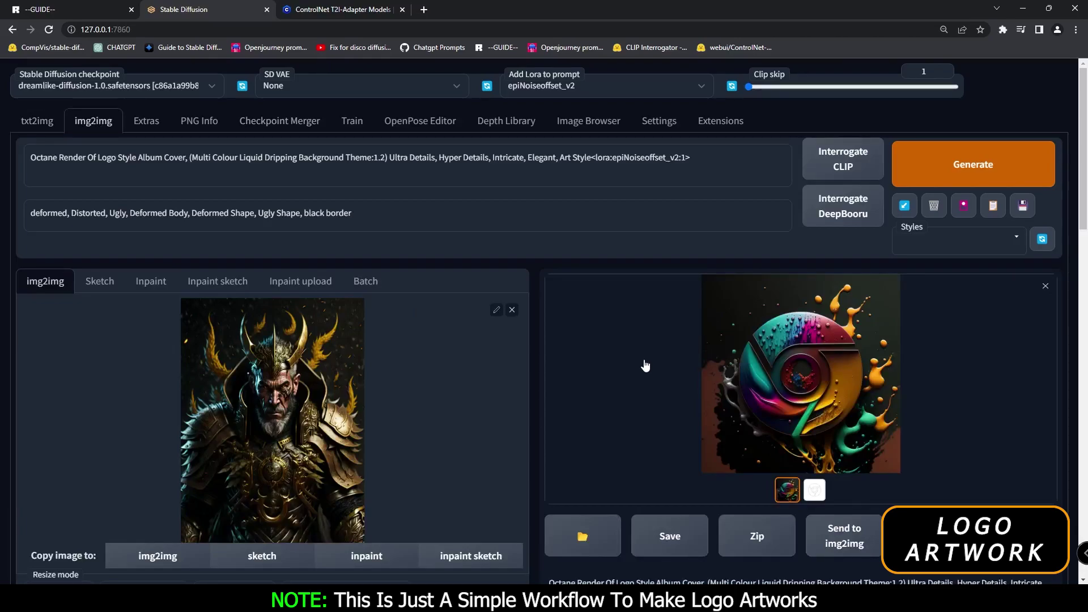
pyautogui.scroll(-15, 643, 366)
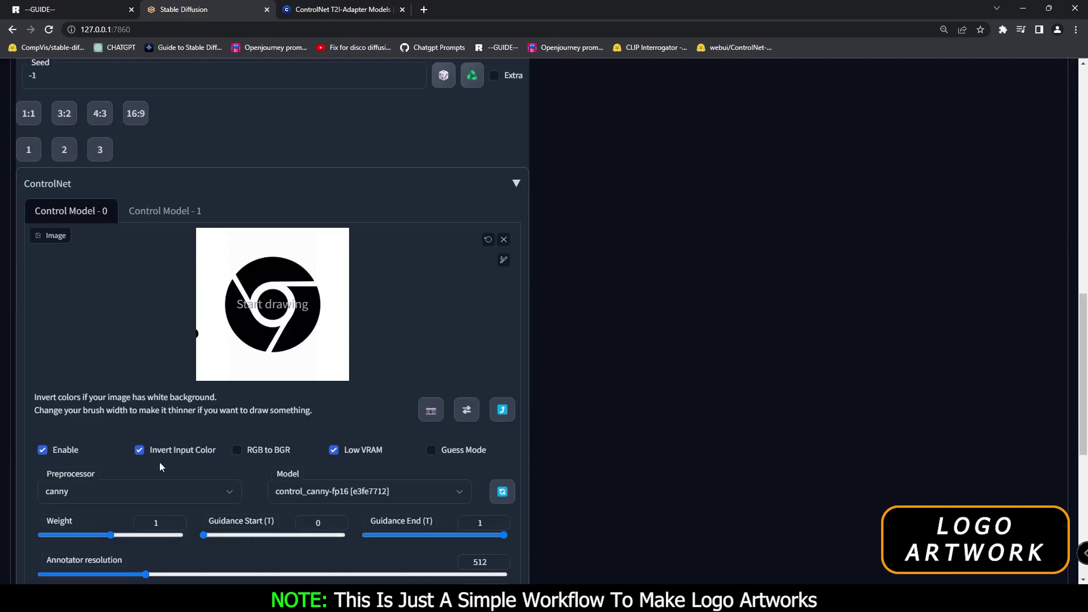
pyautogui.scroll(-2, 59, 435)
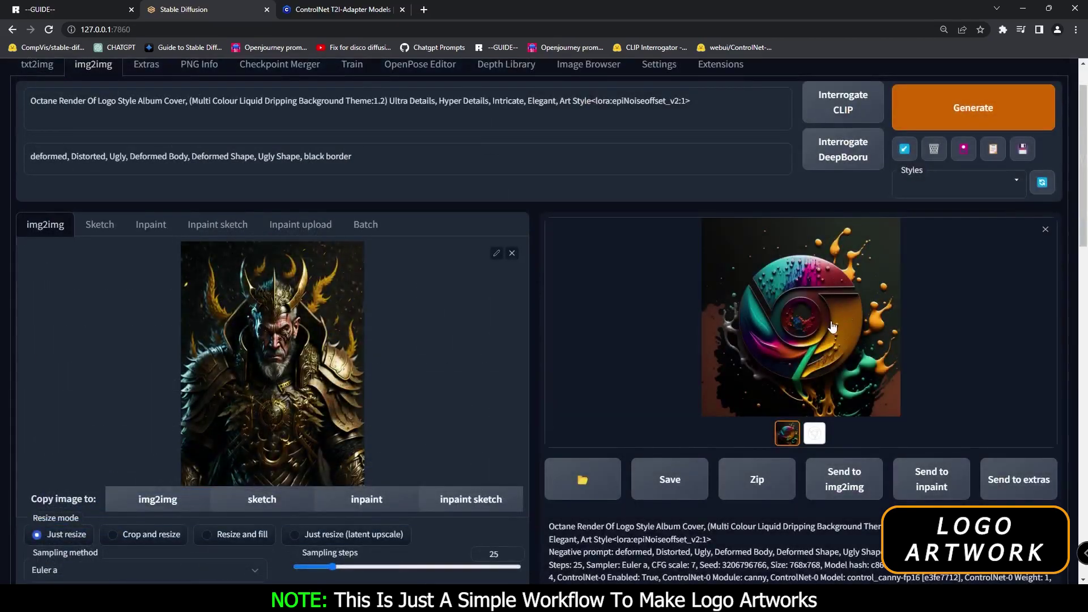
pyautogui.click(749, 300)
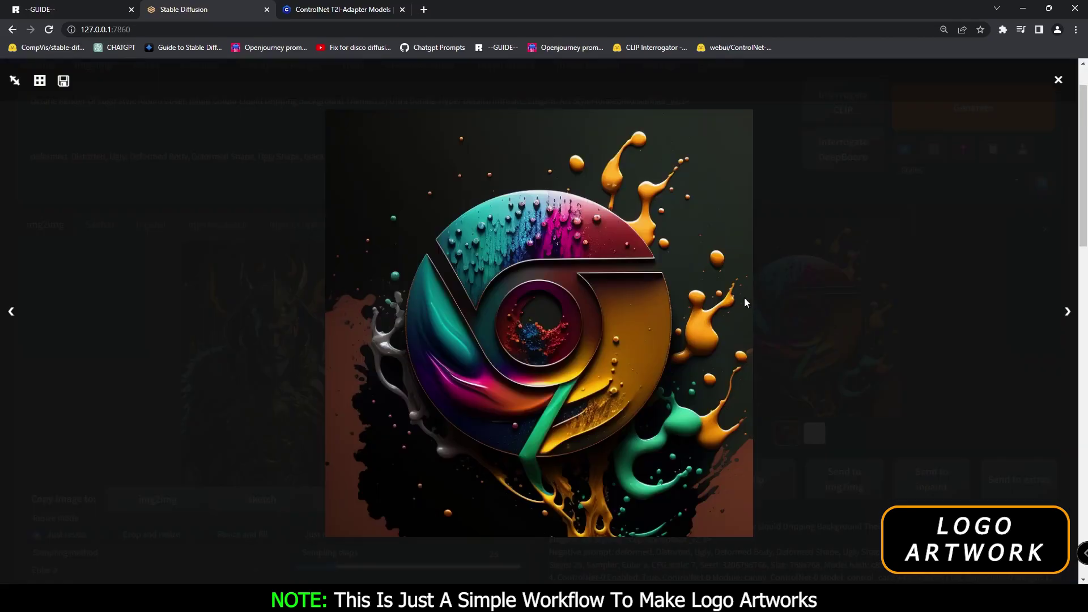